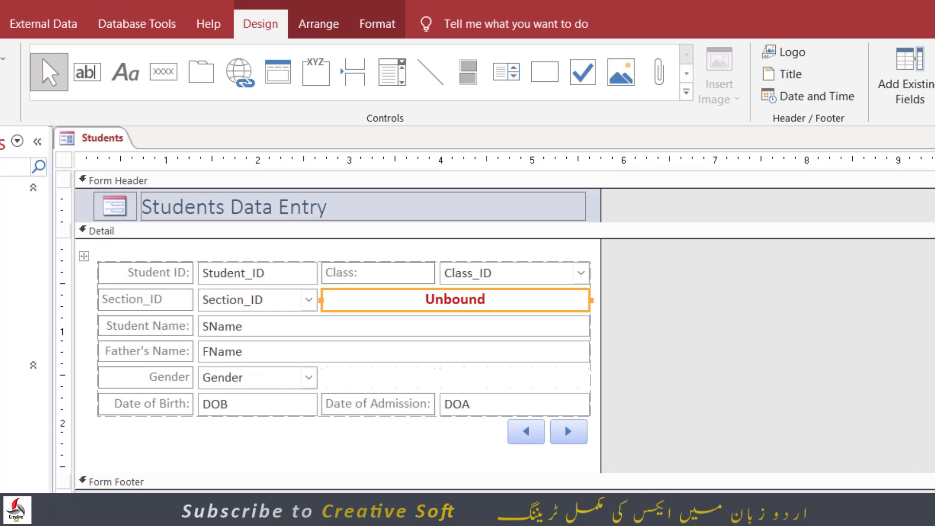
Step: Preview the Students form in Form View, browse to the next record, and return to Design View to check the unbound box and Class_ID combo box
key(F5)
drag(370, 176, 511, 169)
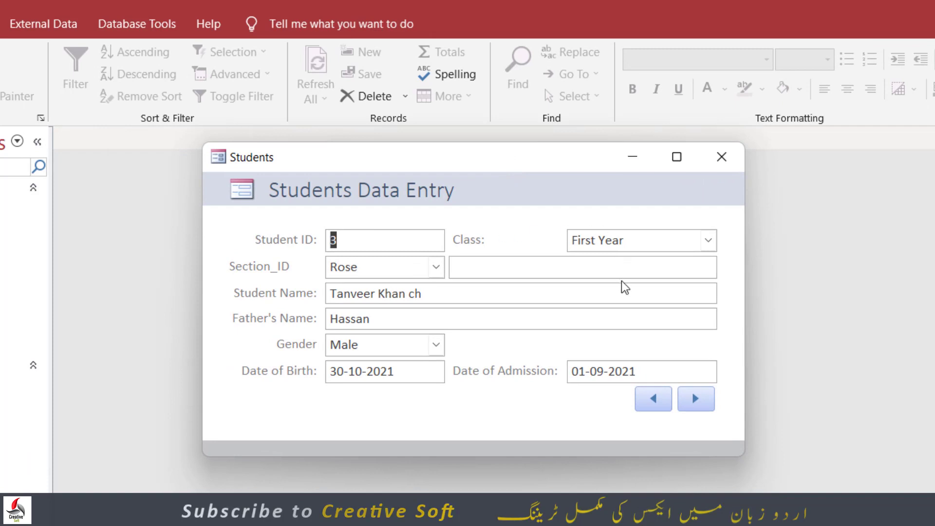
click(694, 401)
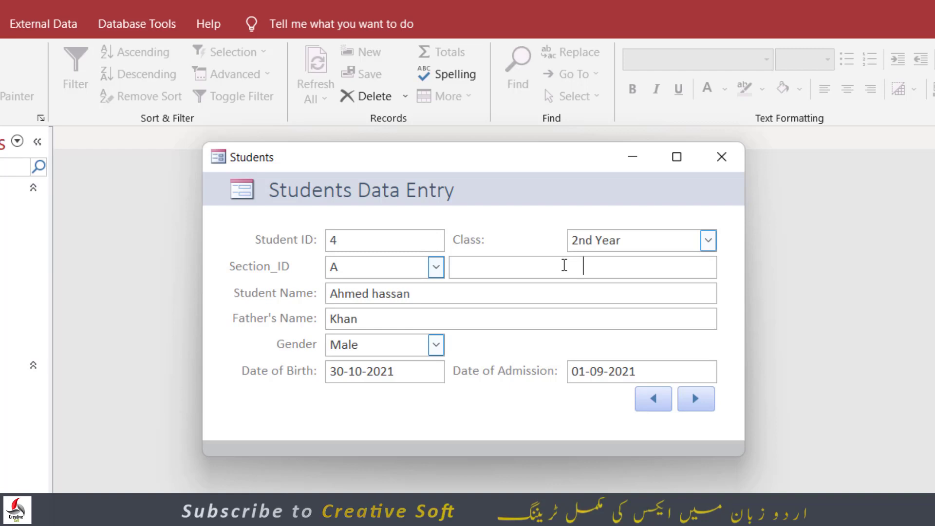
right_click(524, 189)
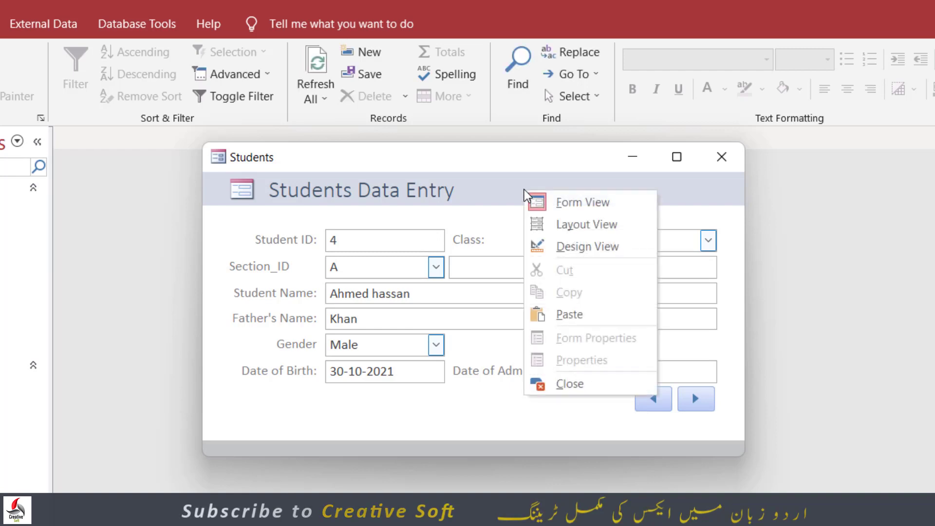
click(547, 244)
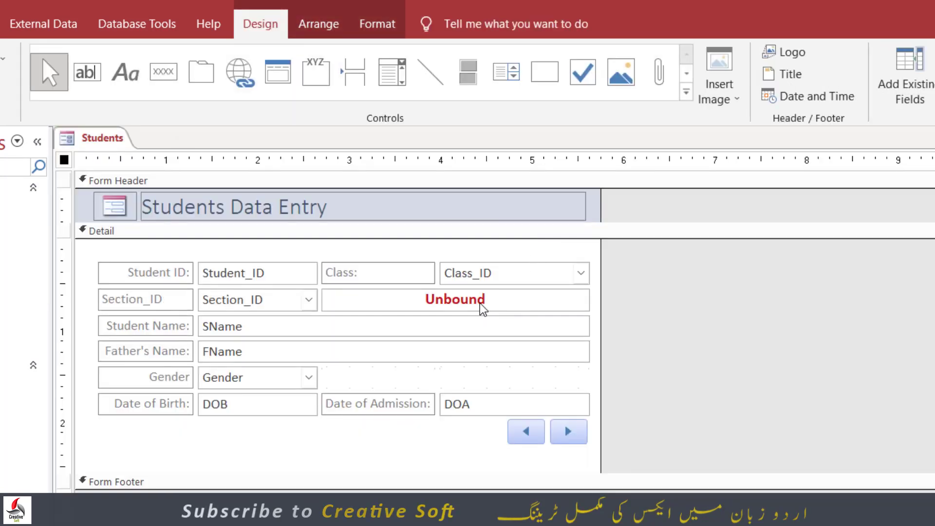
click(475, 302)
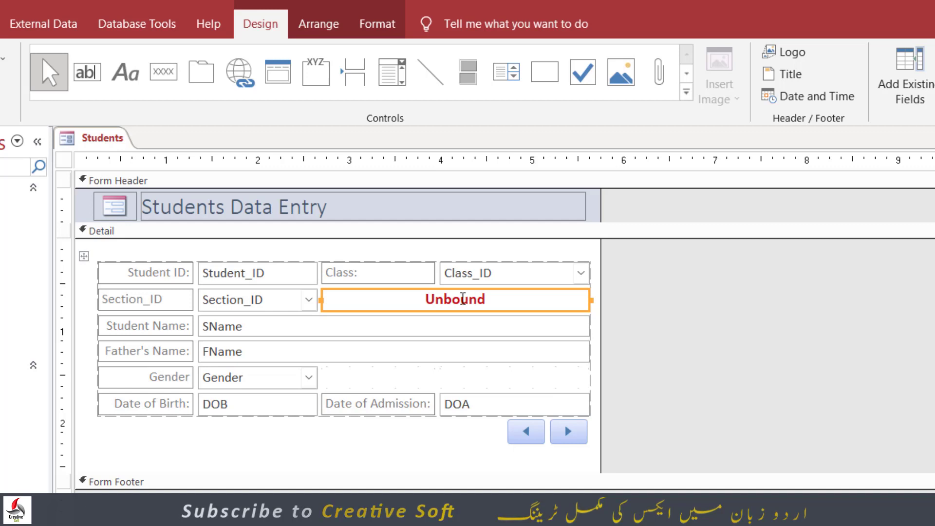
click(585, 273)
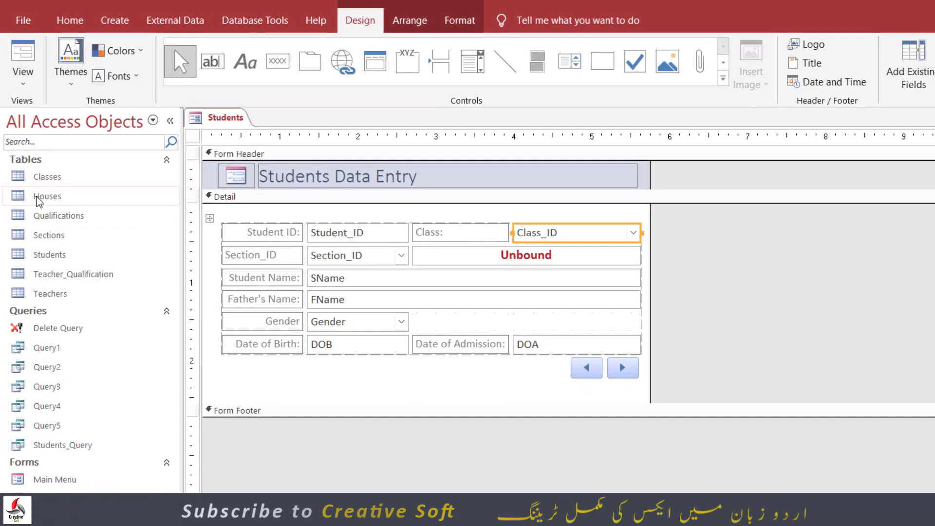
Step: Open the Houses table to review its HName values, and close it without saving the layout changes
click(63, 199)
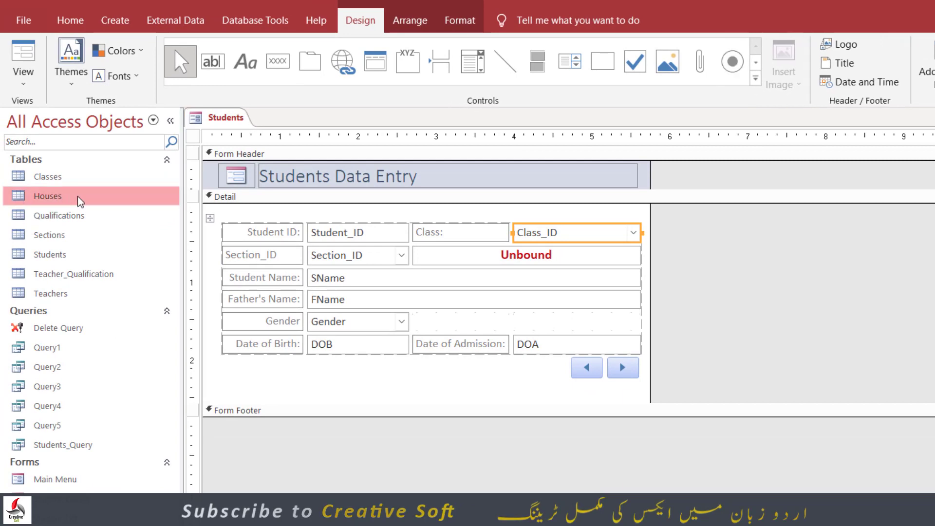
double_click(77, 196)
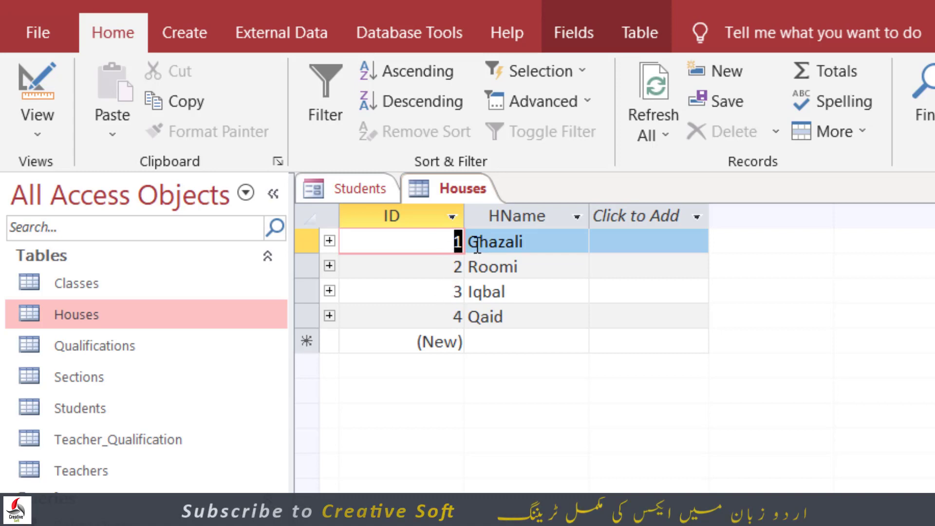
drag(590, 215, 644, 214)
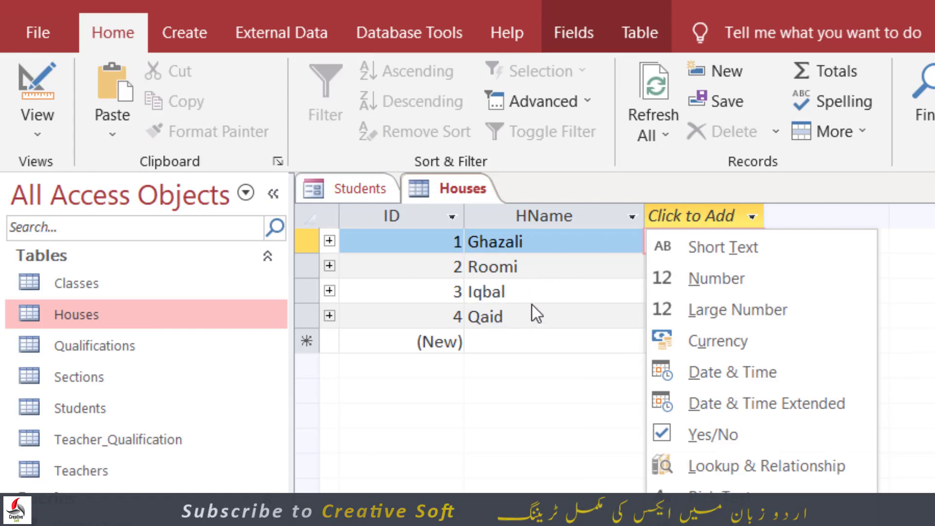
click(556, 245)
click(557, 245)
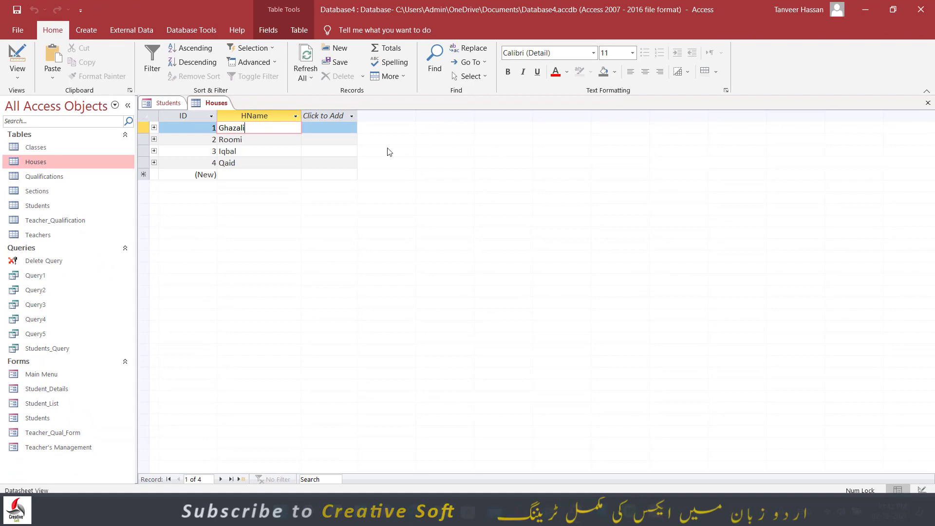
click(928, 102)
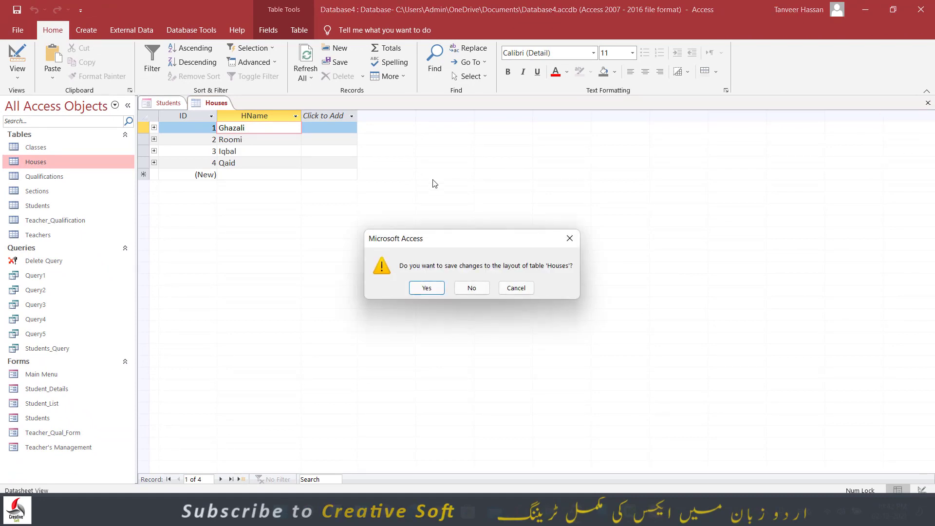
click(472, 288)
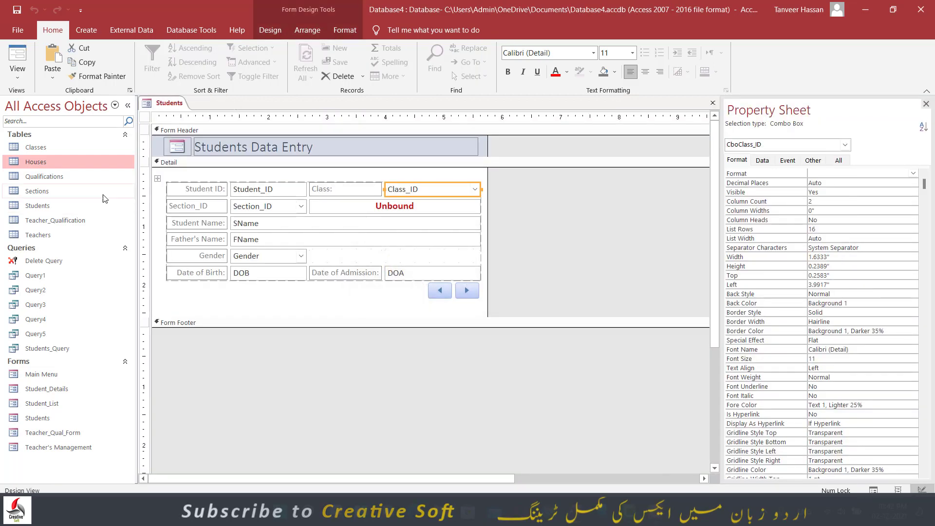
Step: Check the House_ID column in the Classes table and open the database's Relationships window
double_click(54, 148)
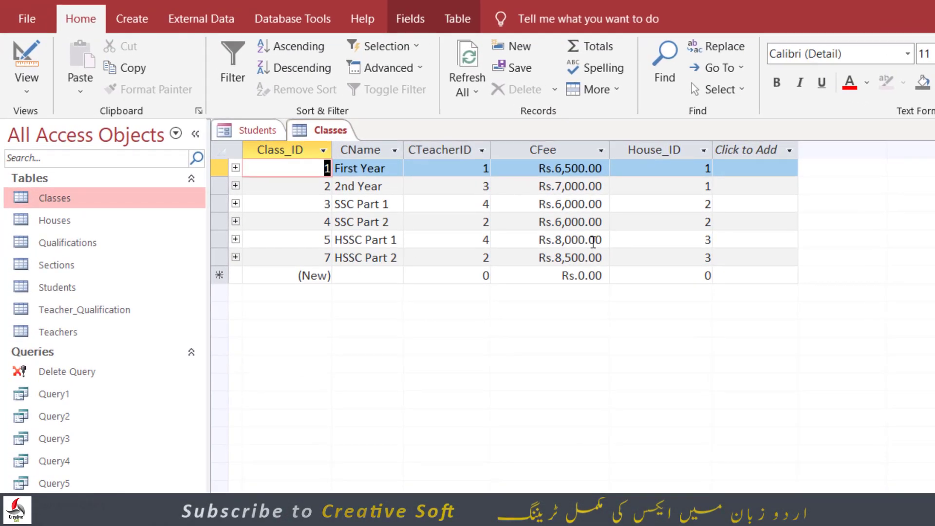
click(672, 152)
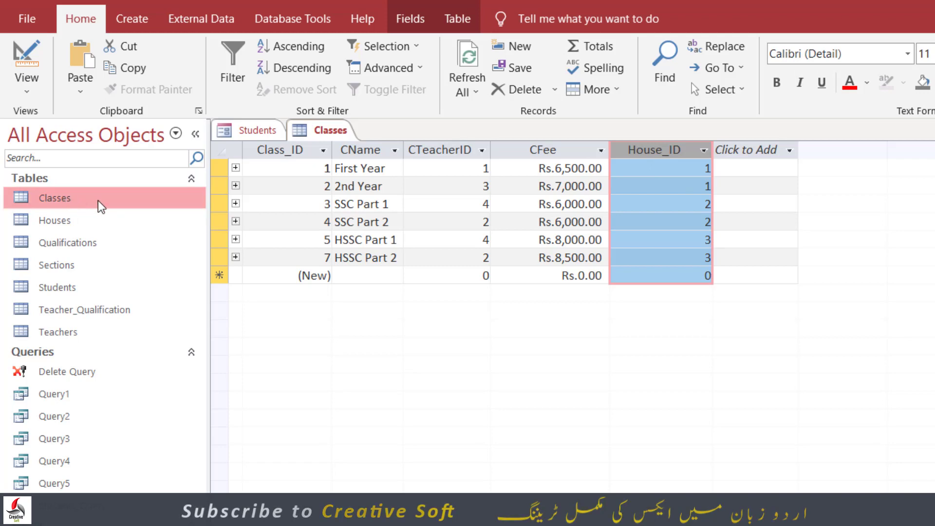
click(292, 19)
click(234, 58)
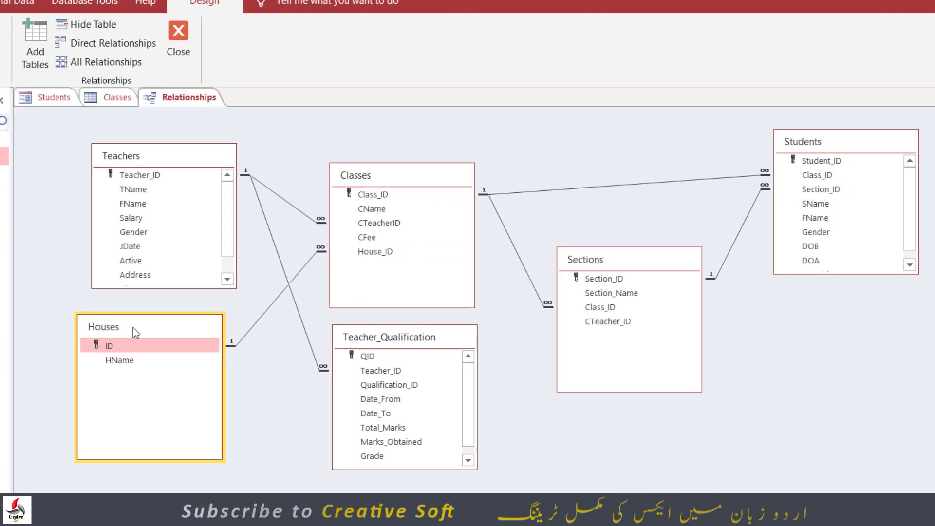
Step: Trace the links between Students, Classes and Houses in the relationships diagram, shifting the Houses and Students boxes slightly
mouse_move(132, 328)
mouse_down()
mouse_move(151, 362)
mouse_move(122, 334)
mouse_up()
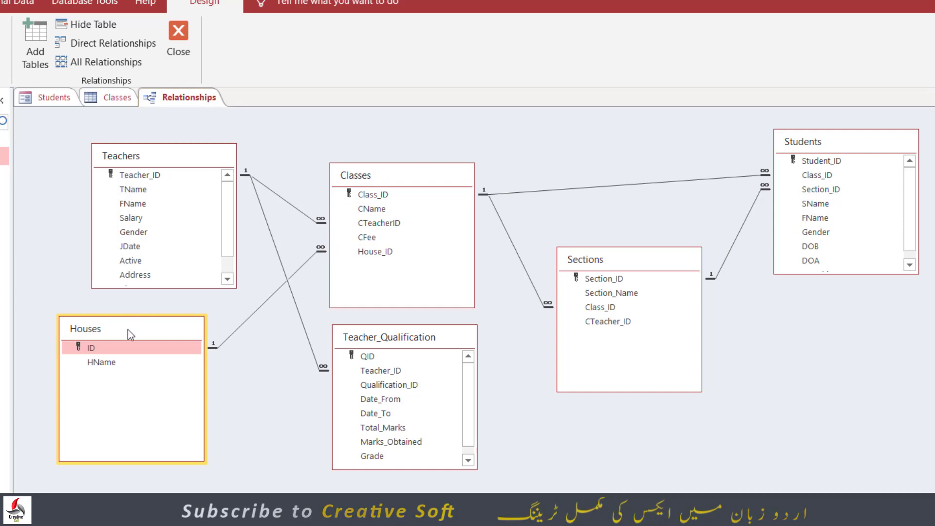
drag(128, 329, 154, 331)
mouse_move(820, 142)
mouse_down()
mouse_move(830, 224)
mouse_move(806, 190)
mouse_move(799, 144)
mouse_move(778, 133)
mouse_move(805, 142)
mouse_up()
click(797, 162)
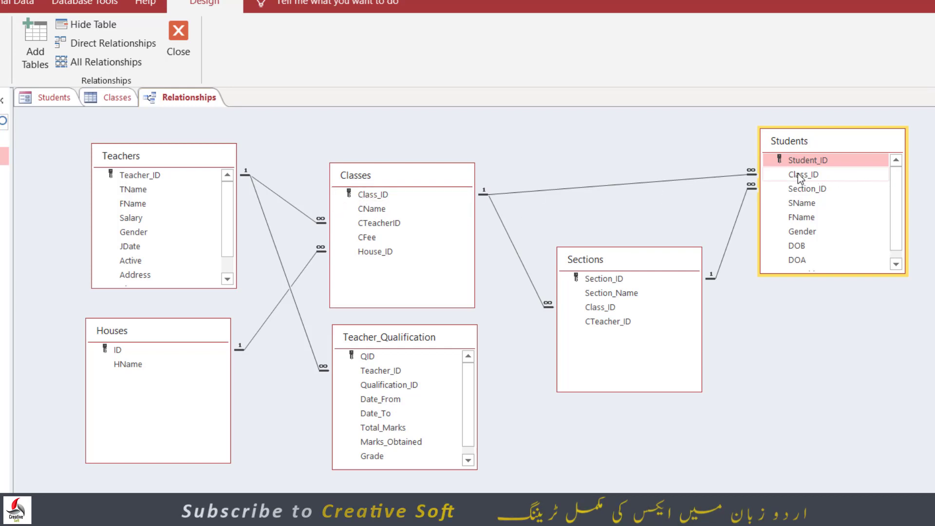
drag(801, 176, 372, 197)
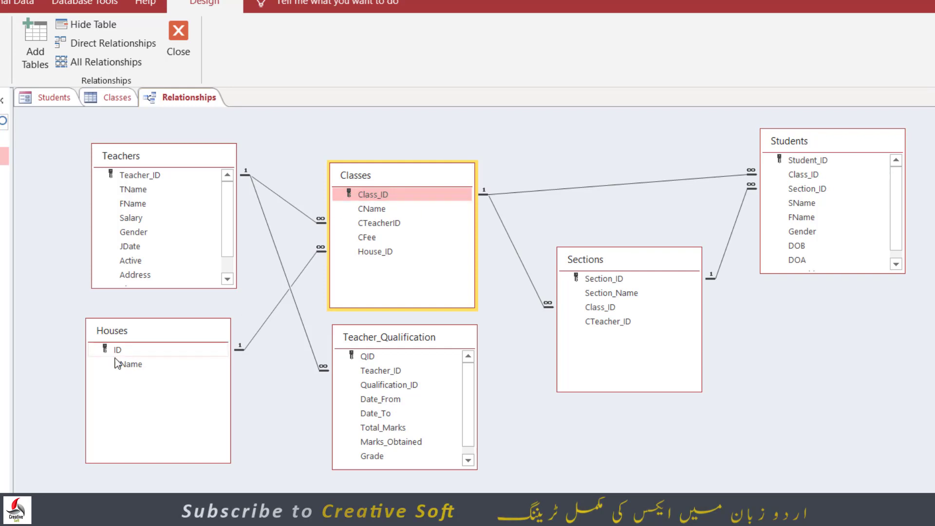
click(139, 365)
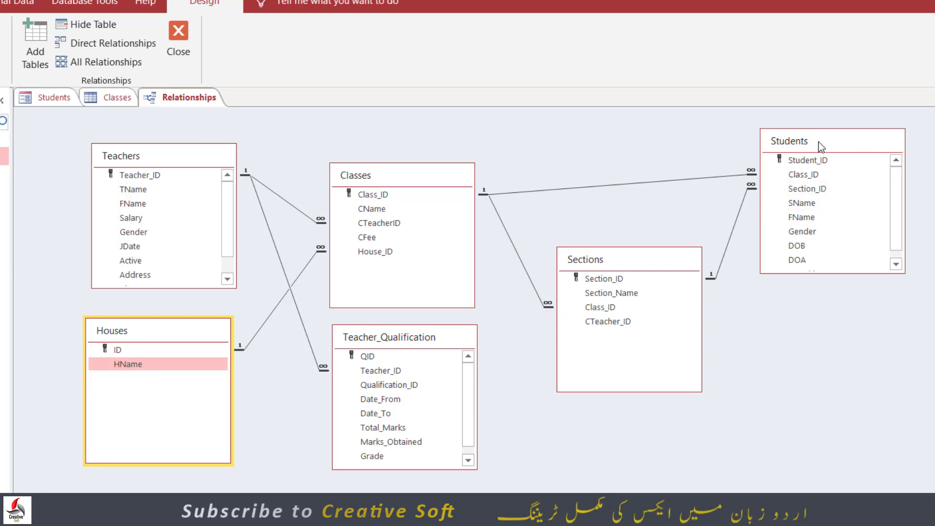
mouse_move(821, 146)
mouse_down()
mouse_move(830, 152)
mouse_move(803, 141)
mouse_move(815, 144)
mouse_up()
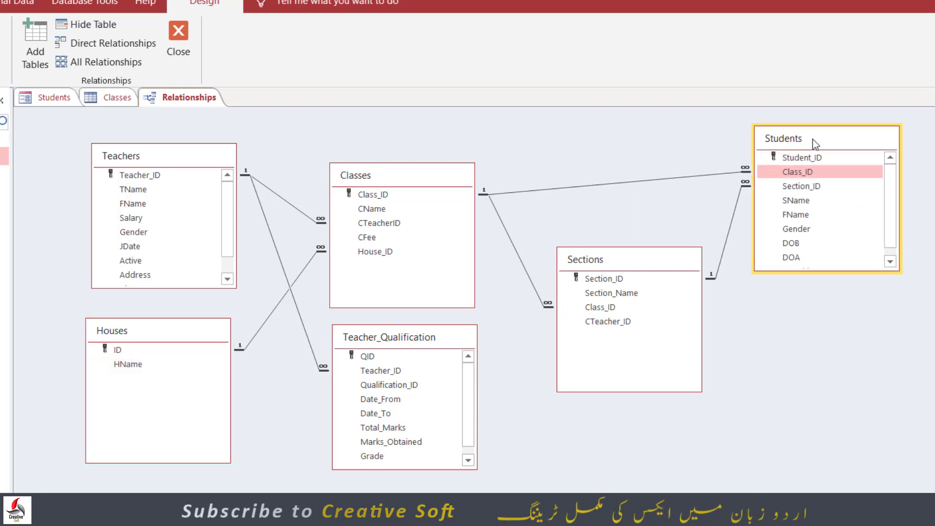
drag(140, 334, 126, 345)
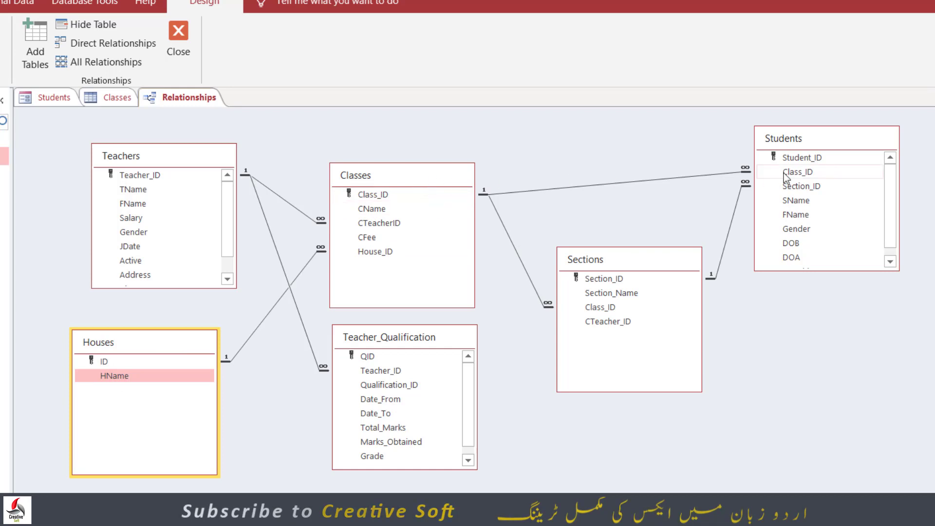
drag(803, 139, 799, 137)
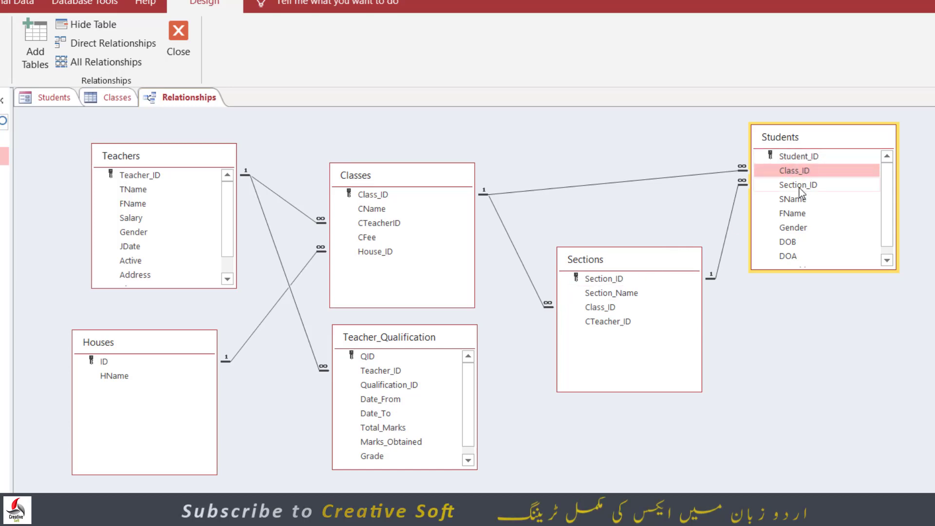
click(802, 170)
drag(796, 256, 365, 199)
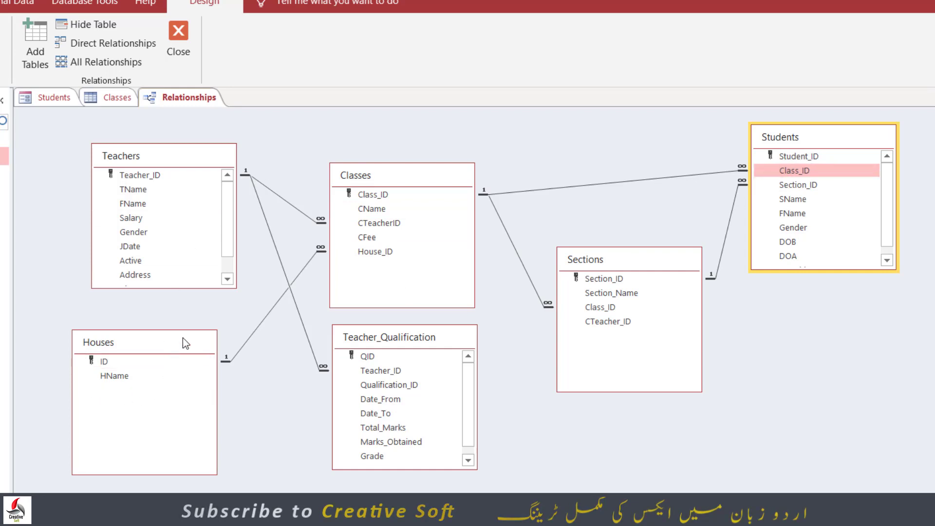
Step: Save the relationships layout and close both the Relationships window and the Classes table
click(928, 102)
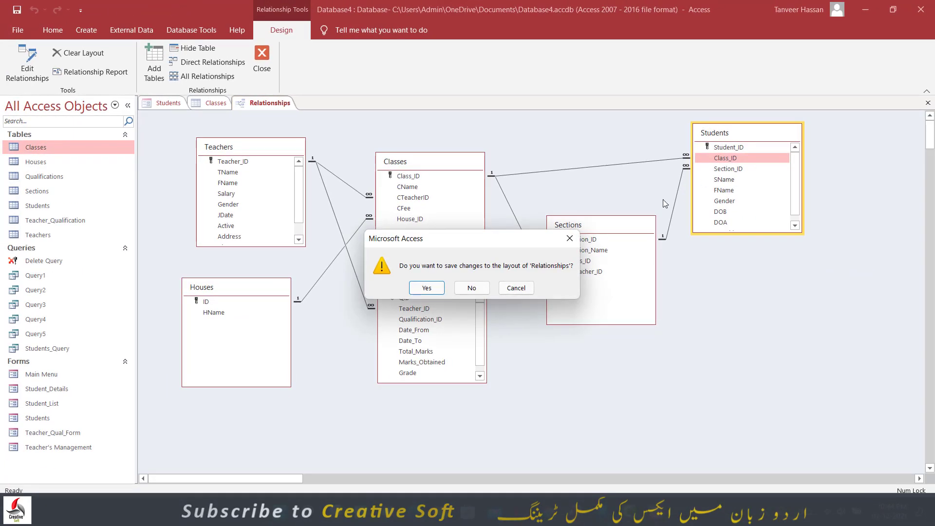
click(428, 288)
click(928, 102)
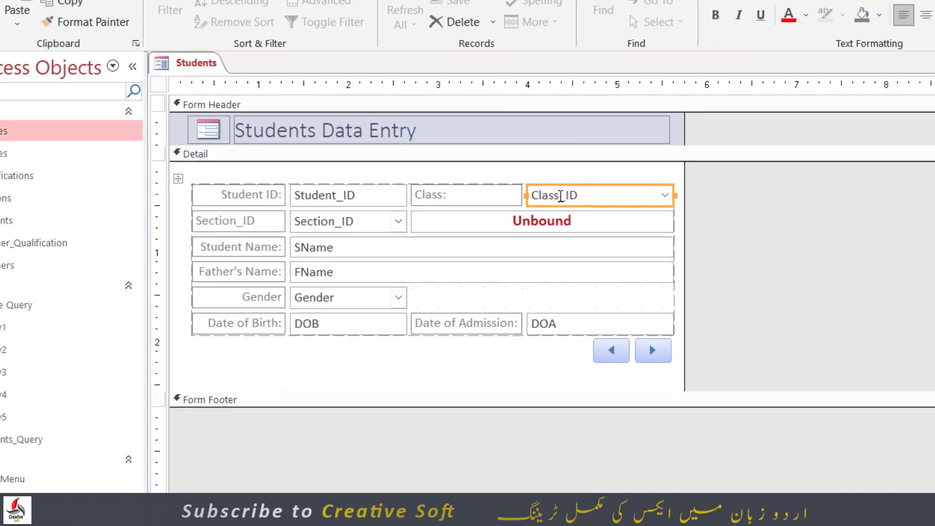
Step: Open the Row Source query of the Class_ID combo box in the Query Builder
click(554, 222)
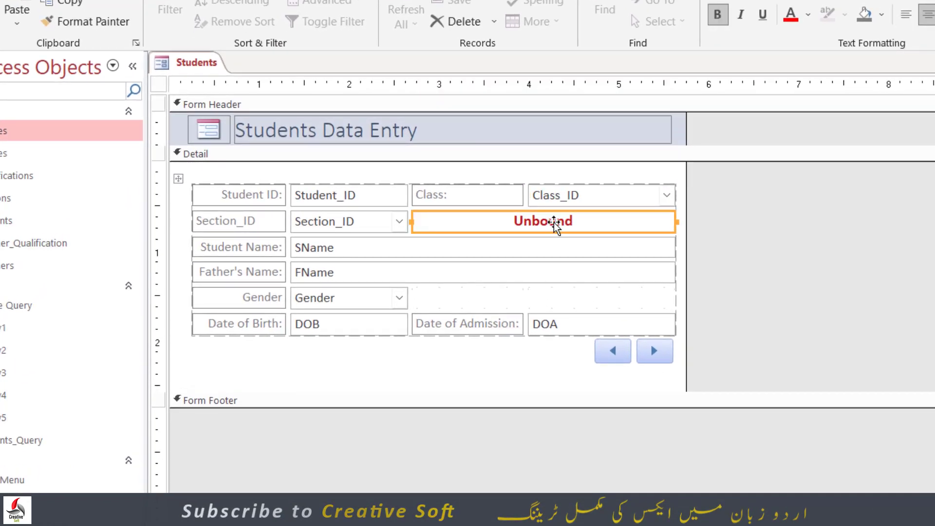
click(574, 196)
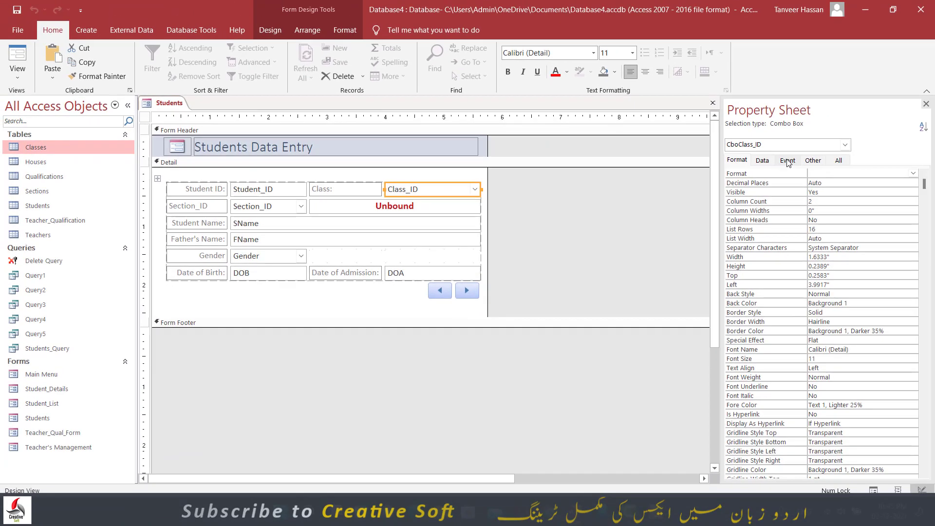
click(788, 161)
click(763, 160)
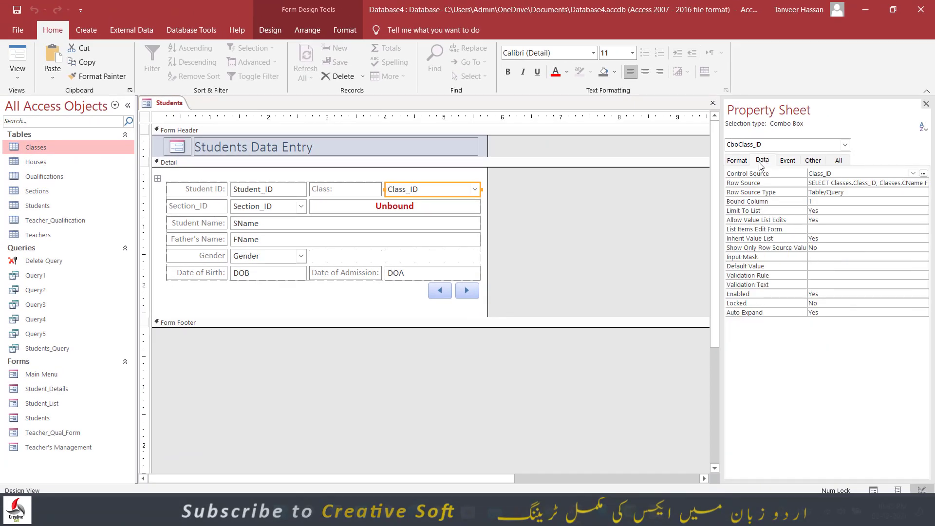
click(858, 183)
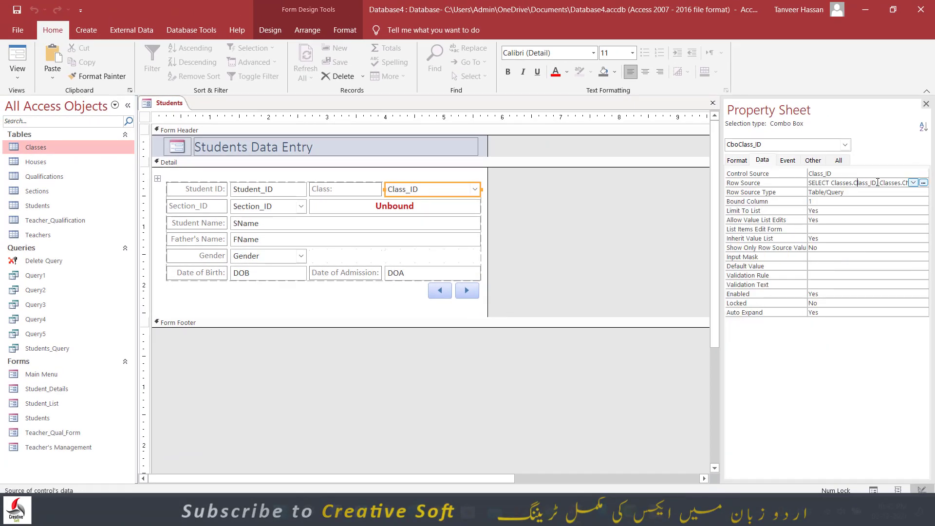
click(927, 183)
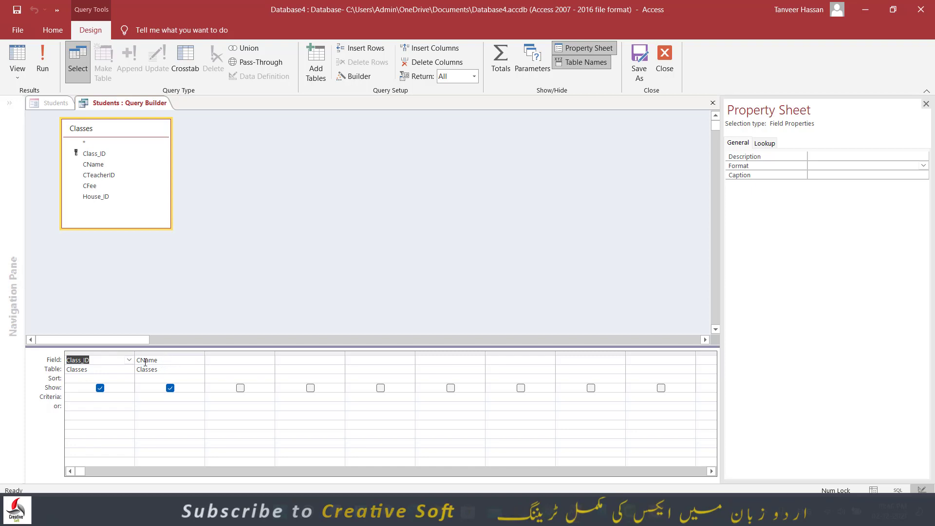
Step: Inspect the Class_ID and CName columns of the row source query and close the Query Builder
click(98, 351)
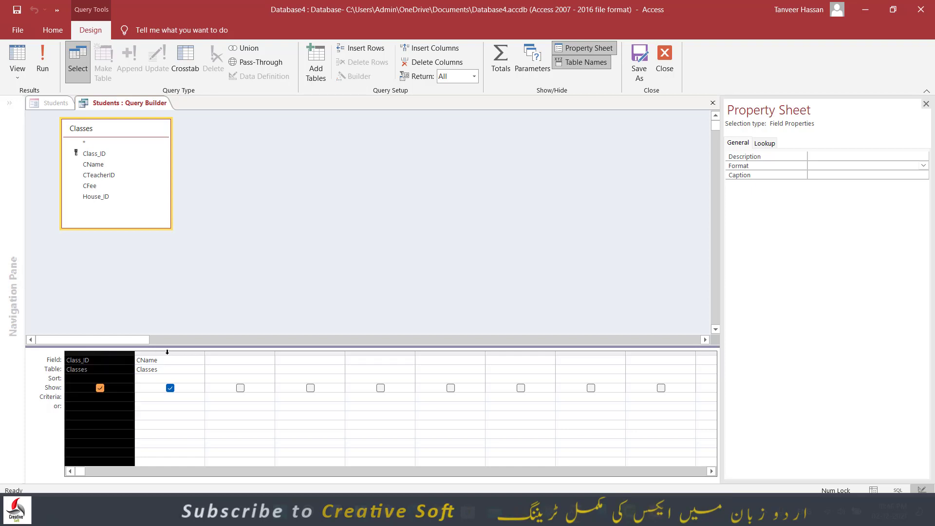
click(167, 351)
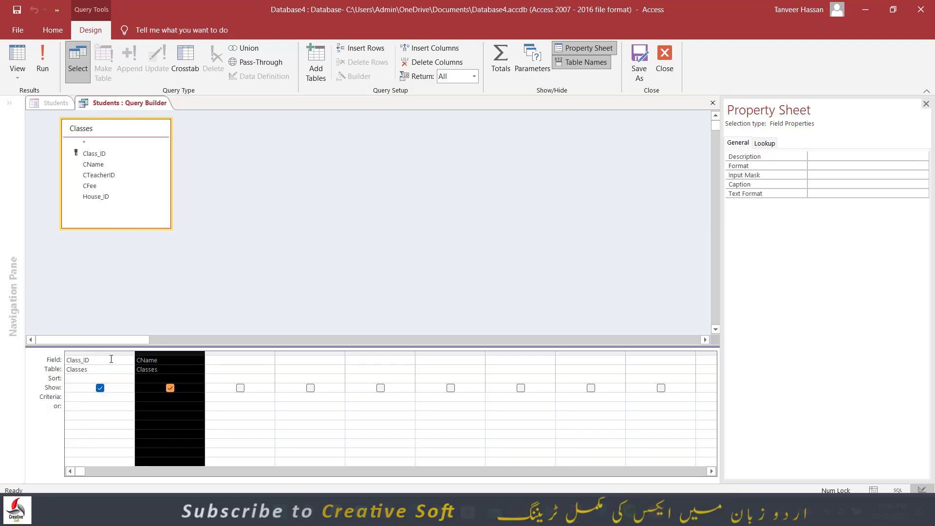
click(714, 104)
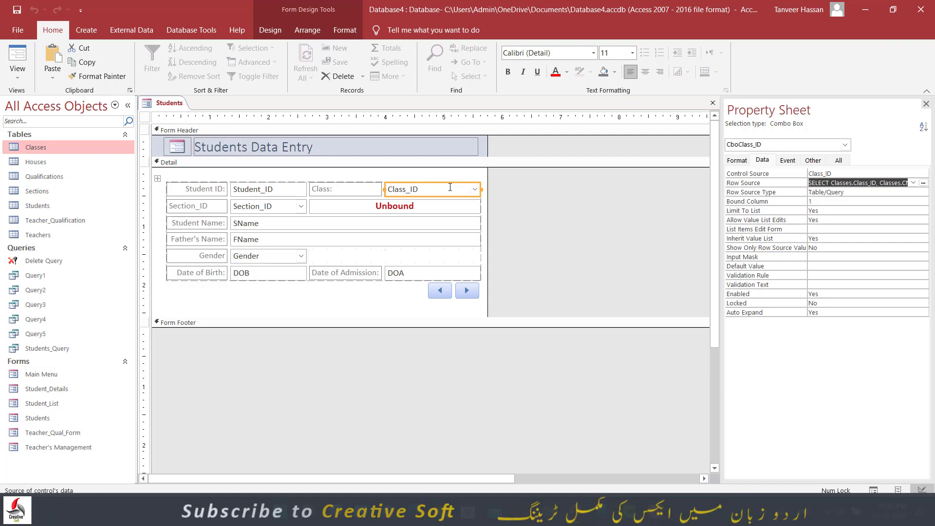
Step: Open the Houses and Classes tables to compare the house IDs with each class's House_ID
click(43, 165)
double_click(41, 163)
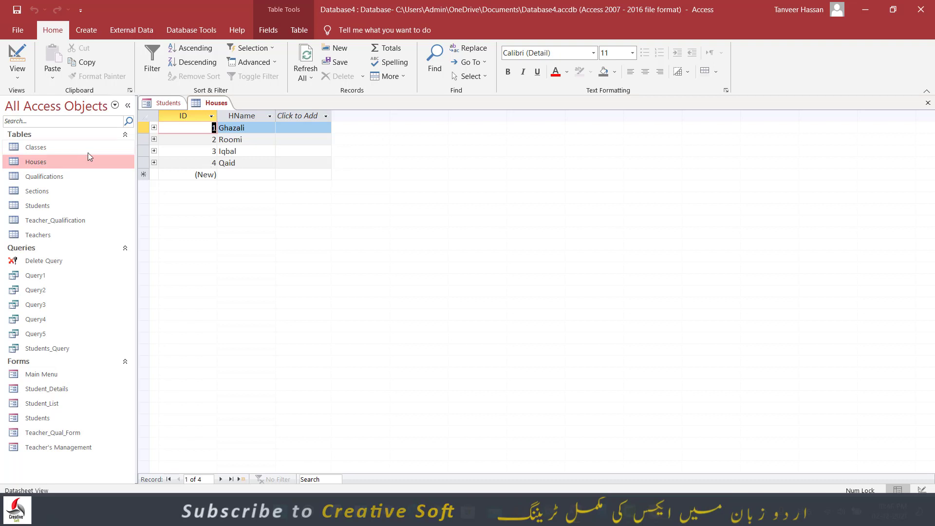
click(69, 148)
double_click(69, 147)
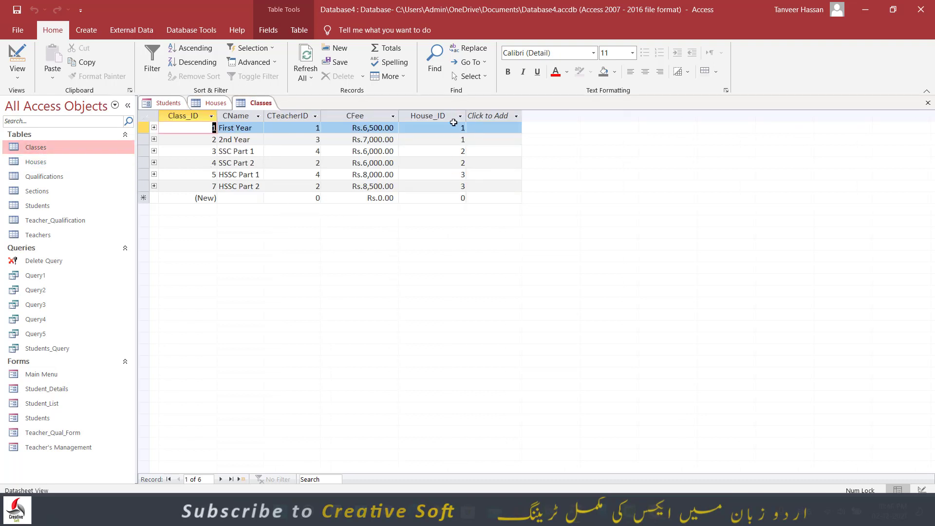
Step: Compare the IDs and HName values in the Houses table with the House_ID column of the Classes table
click(212, 104)
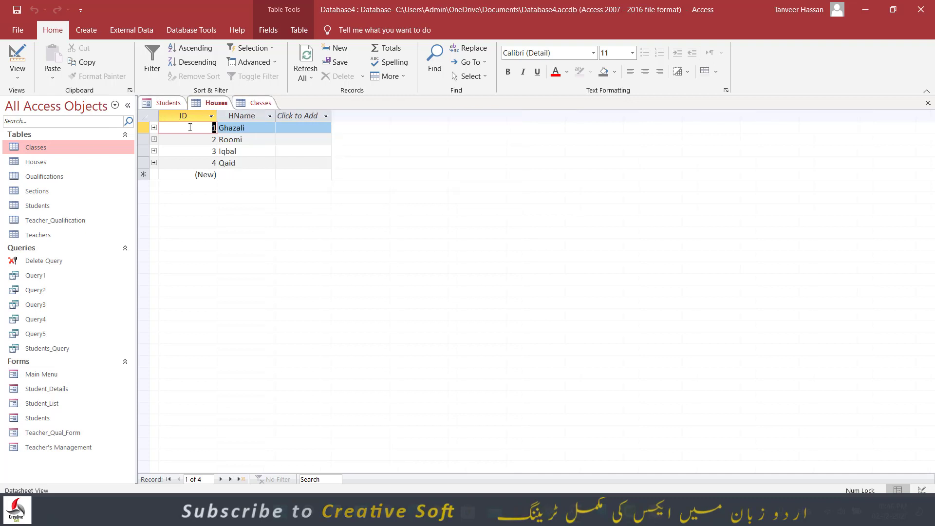
double_click(234, 125)
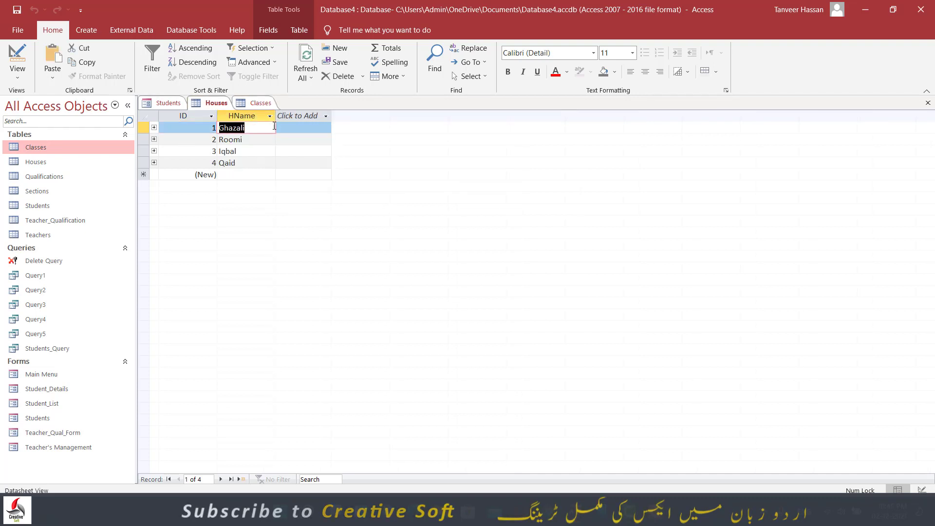
click(268, 104)
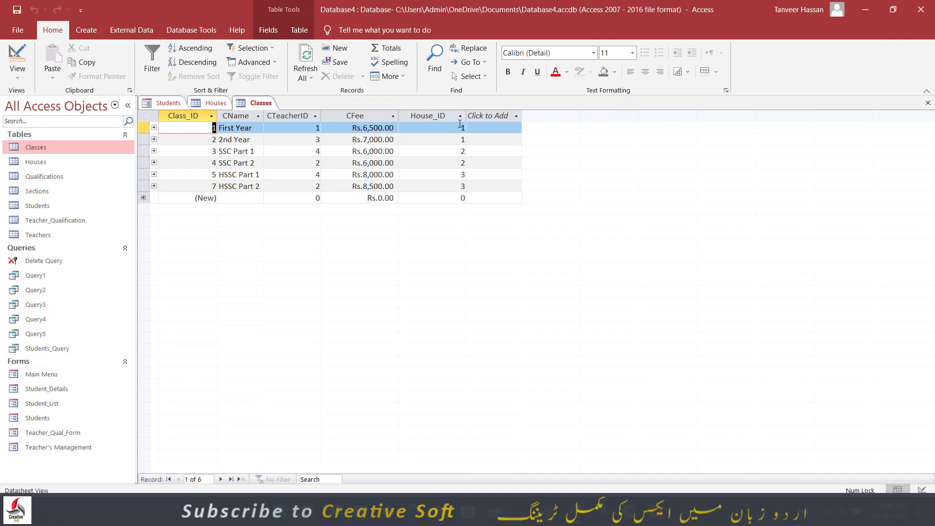
click(216, 103)
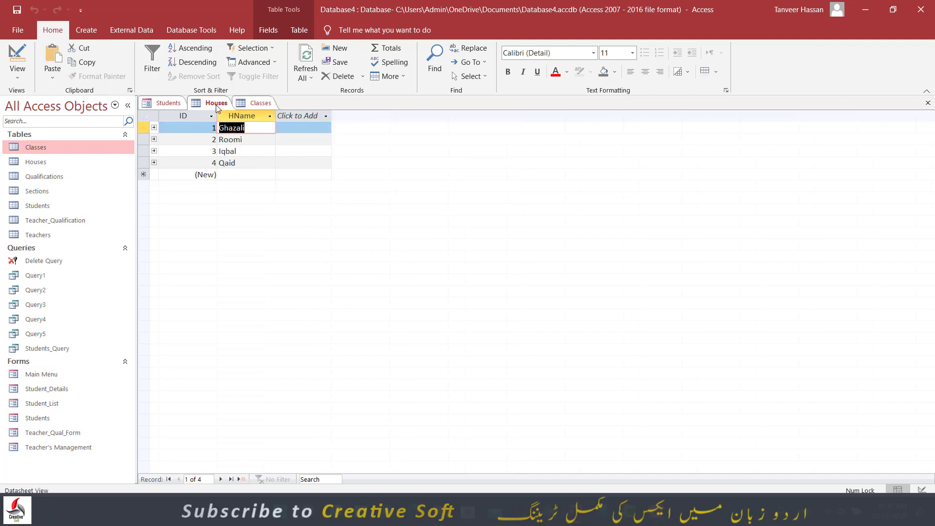
Step: Add House_ID from Classes as the third column of the Class_ID combo box's row source query on the Students form and save it
click(167, 104)
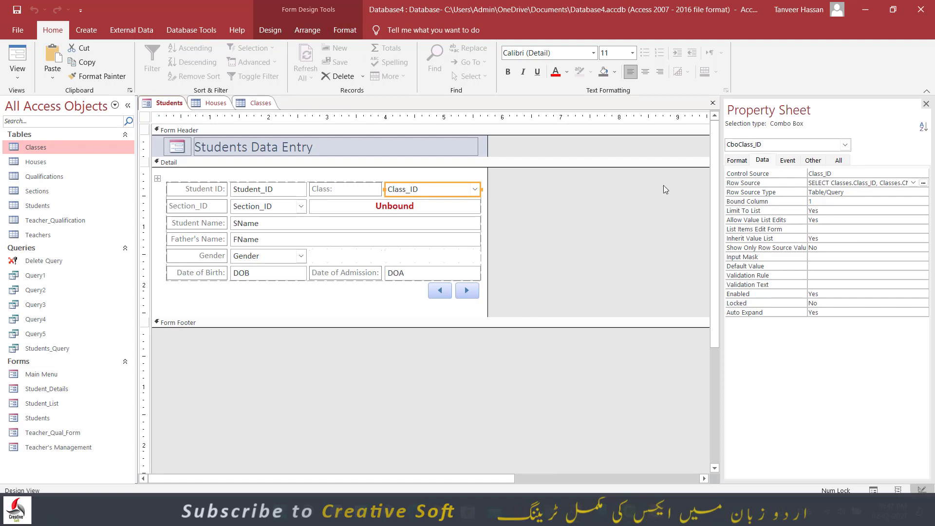
click(924, 182)
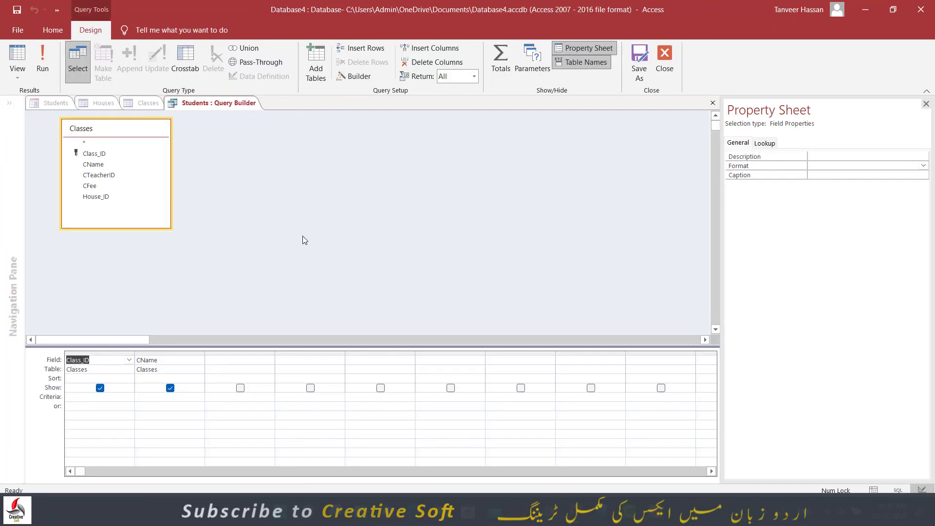
click(96, 197)
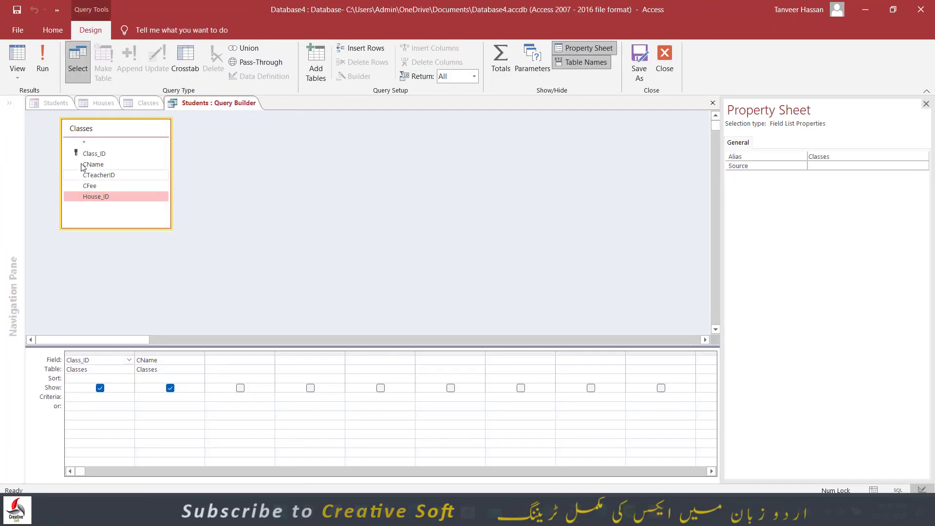
drag(94, 197, 251, 364)
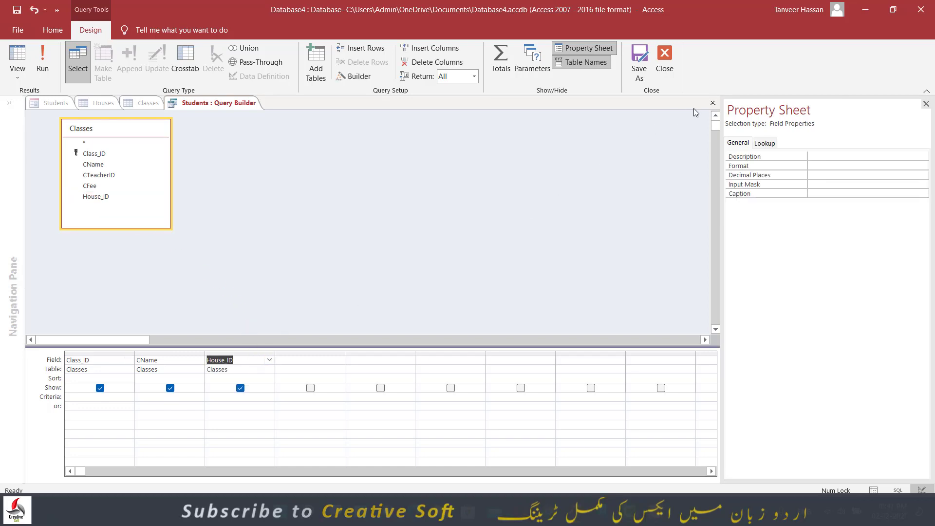
click(713, 102)
click(427, 300)
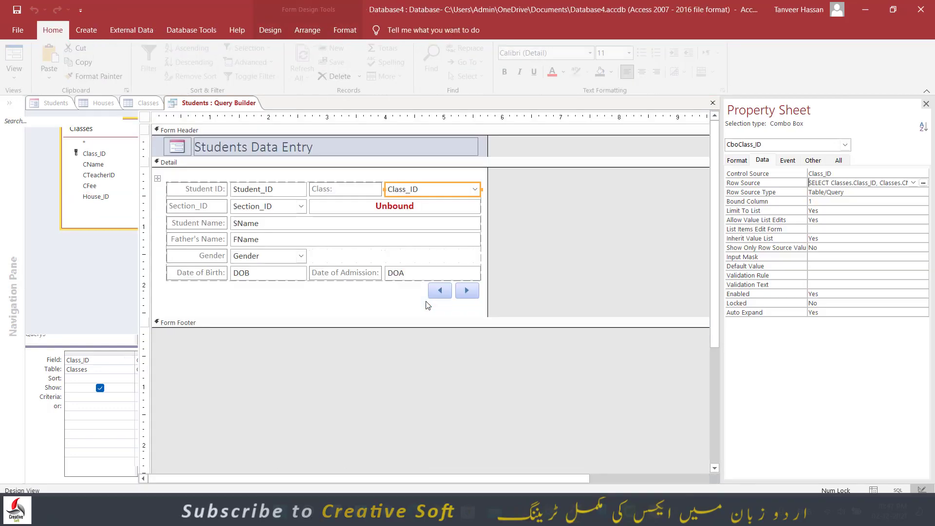
Step: Examine the full Row Source SQL statement of the Class_ID combo box
click(762, 161)
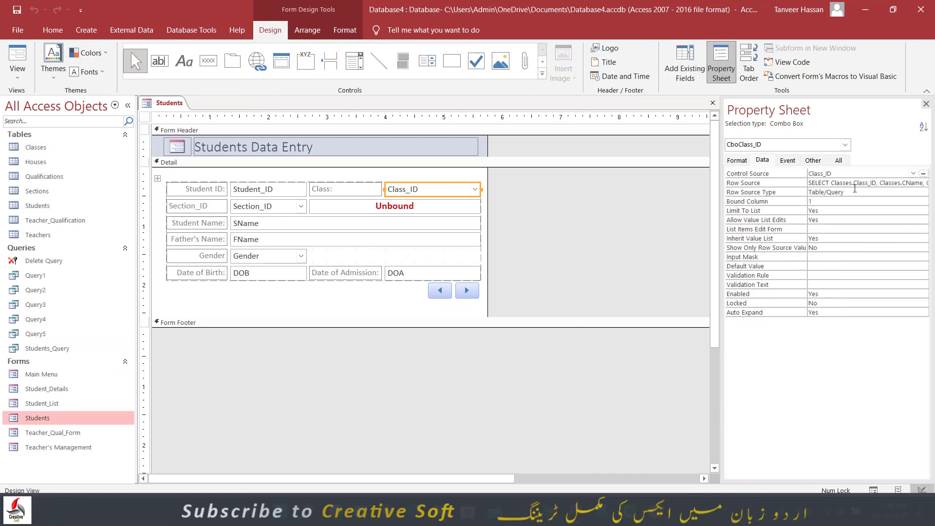
drag(722, 239, 586, 239)
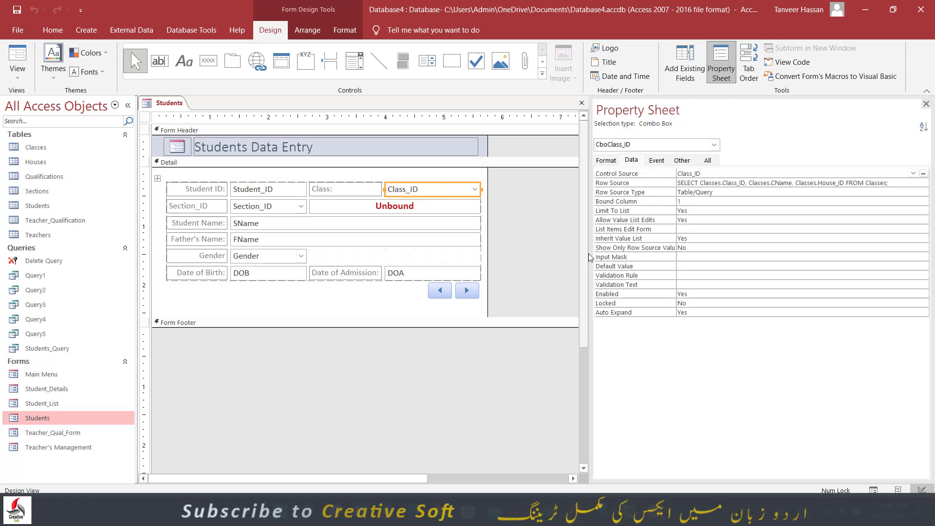
drag(590, 257, 707, 242)
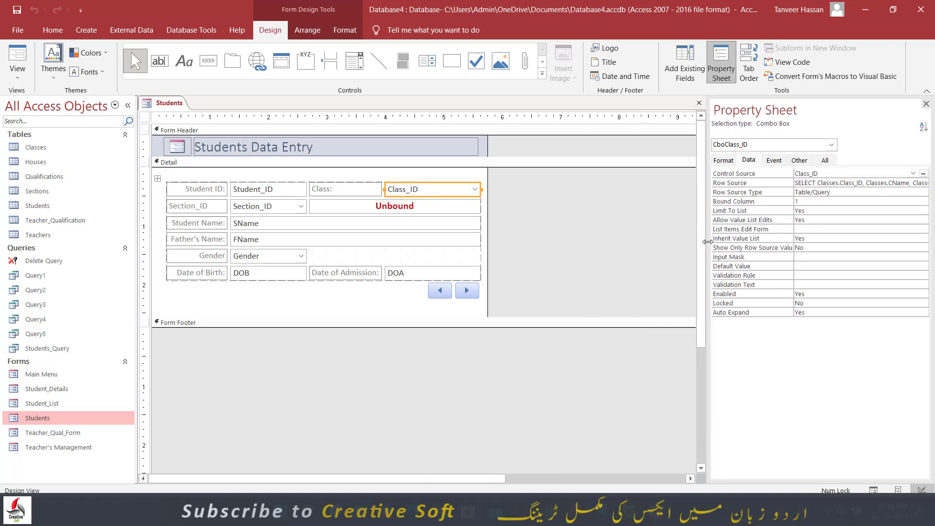
Step: Check the unbound text box's data properties and the Class_ID combo box's After Update event setting
click(413, 207)
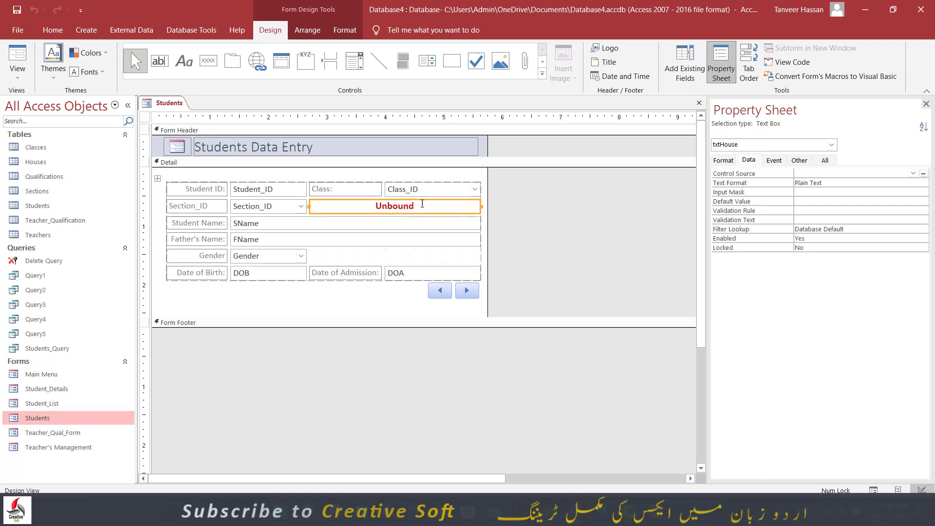
click(434, 189)
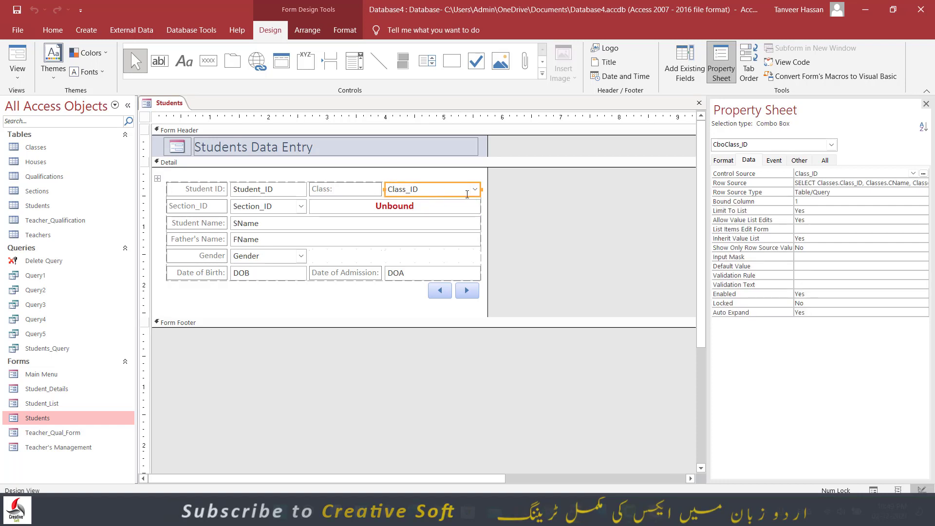
click(773, 161)
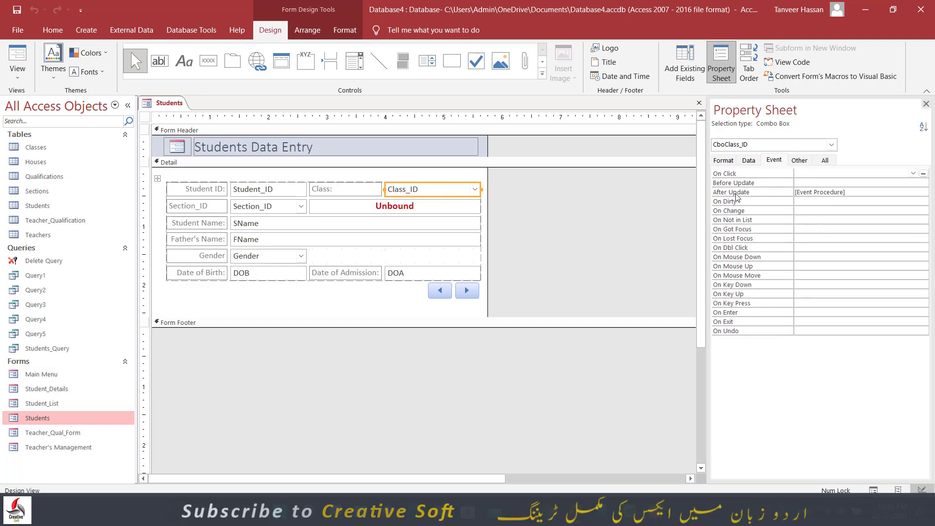
click(872, 193)
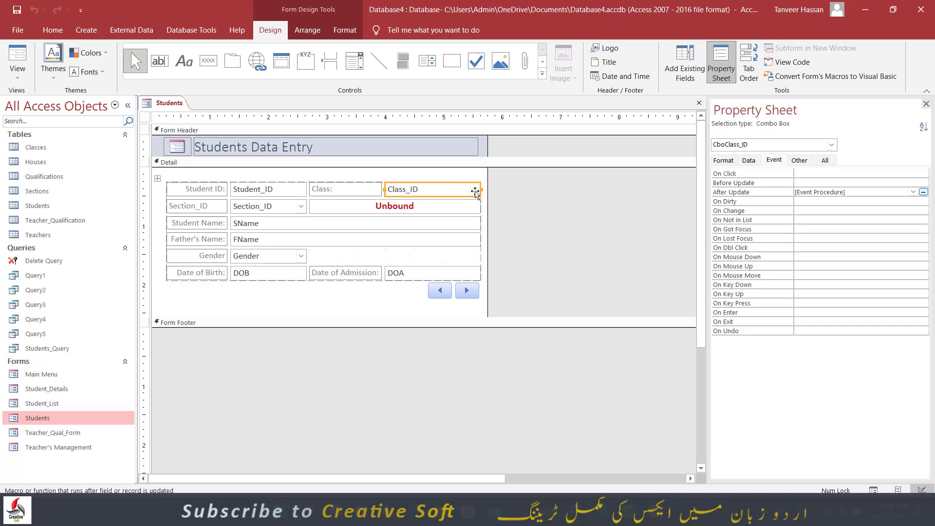
Step: Test the Students form in Form view by choosing 2nd Year and First Year as the class
click(17, 59)
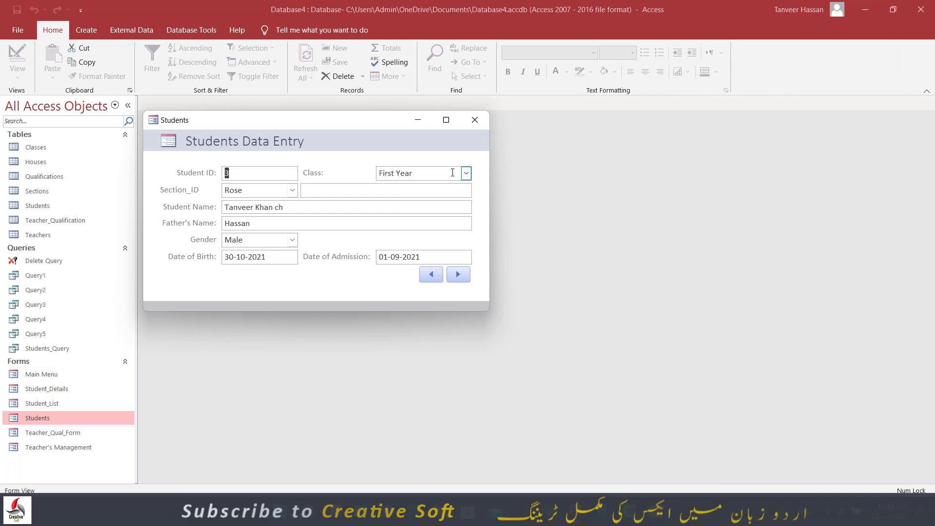
click(467, 173)
click(454, 188)
click(466, 173)
click(449, 197)
click(466, 174)
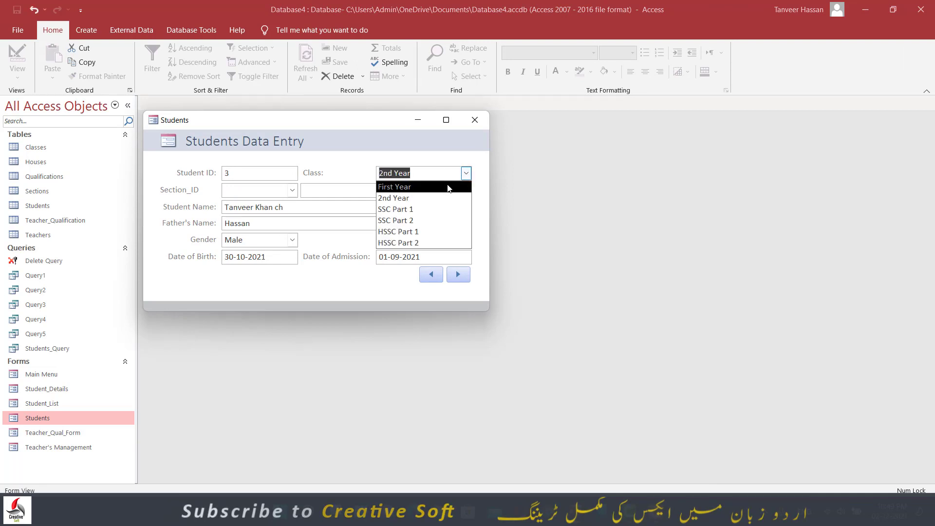
click(417, 187)
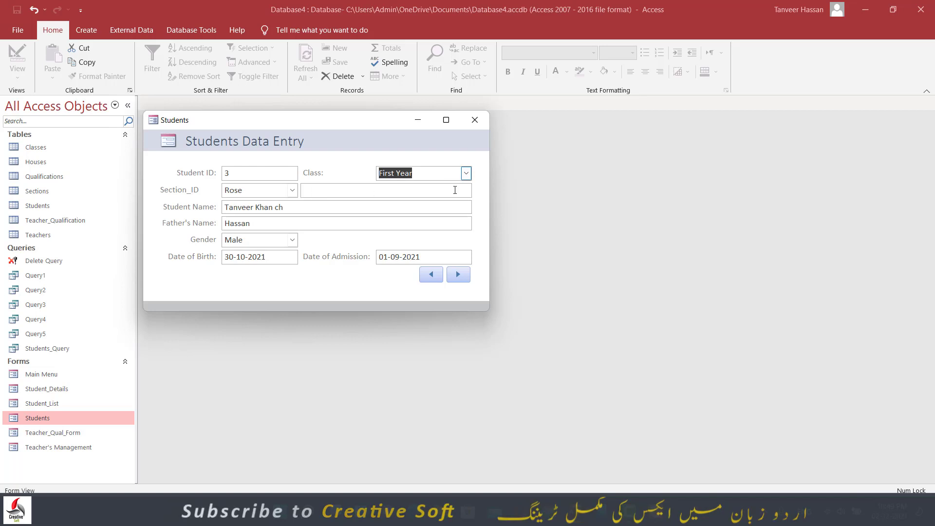
Step: Return to Design view, open the Class_ID combo box's After Update procedure and add a blank line after Me.Section_ID.Requery
right_click(381, 143)
click(400, 174)
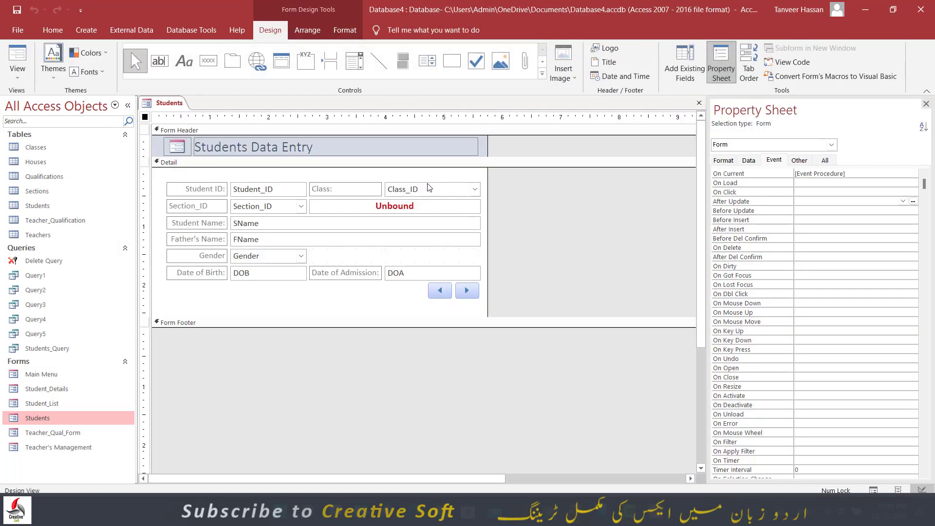
click(433, 193)
click(877, 192)
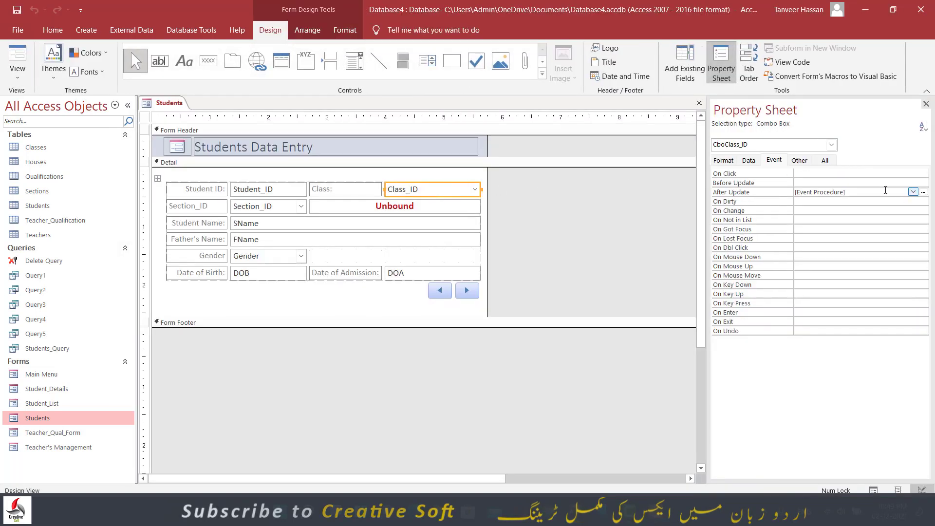
click(924, 192)
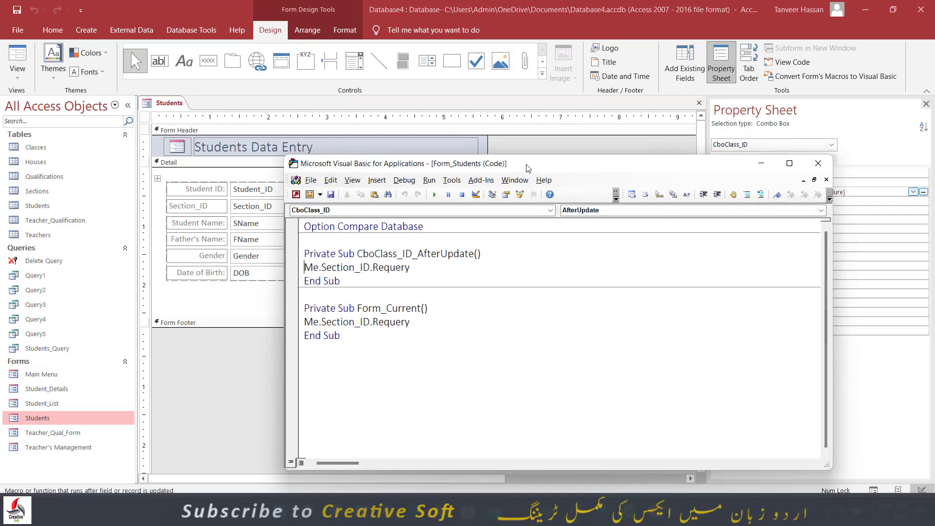
drag(493, 159, 458, 127)
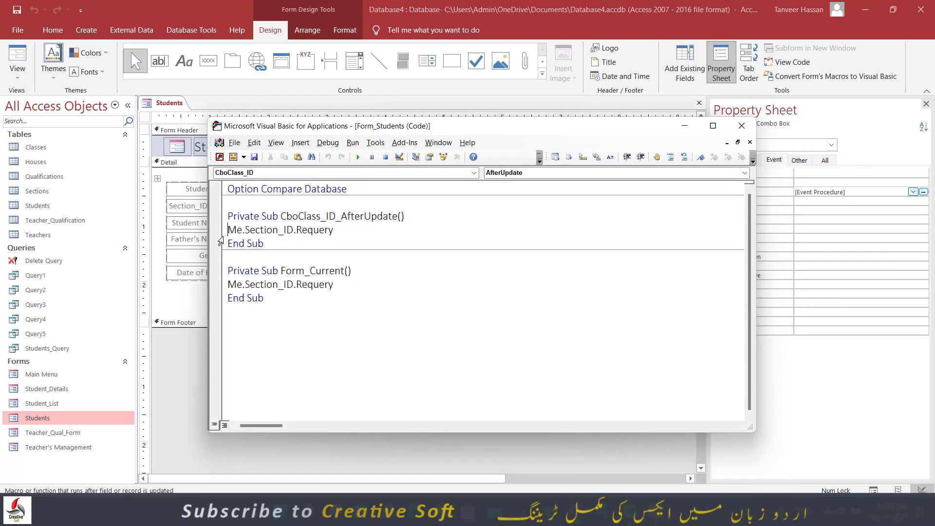
drag(411, 132, 511, 125)
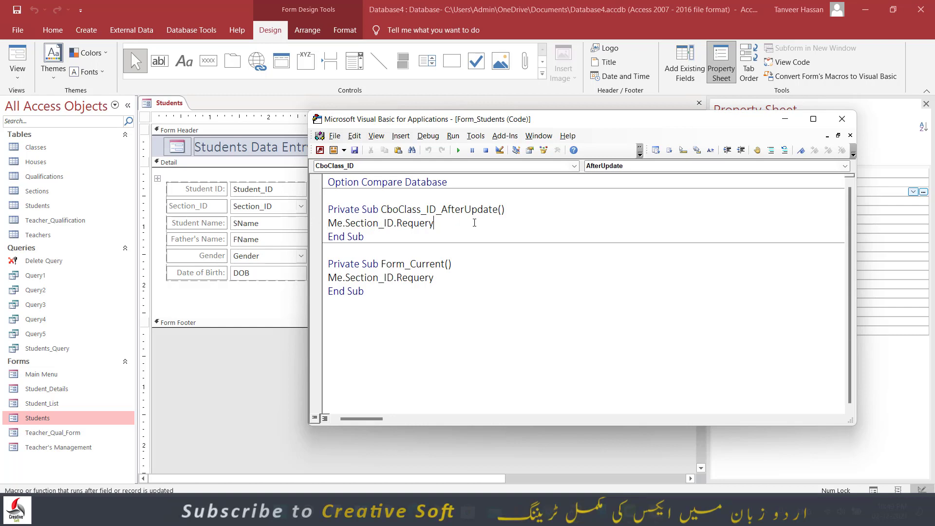
key(Return)
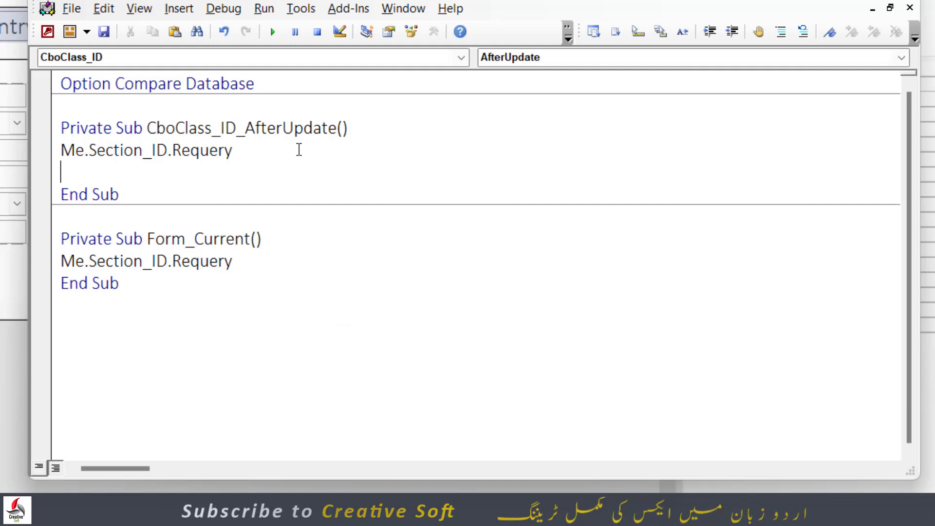
drag(360, 0, 411, 27)
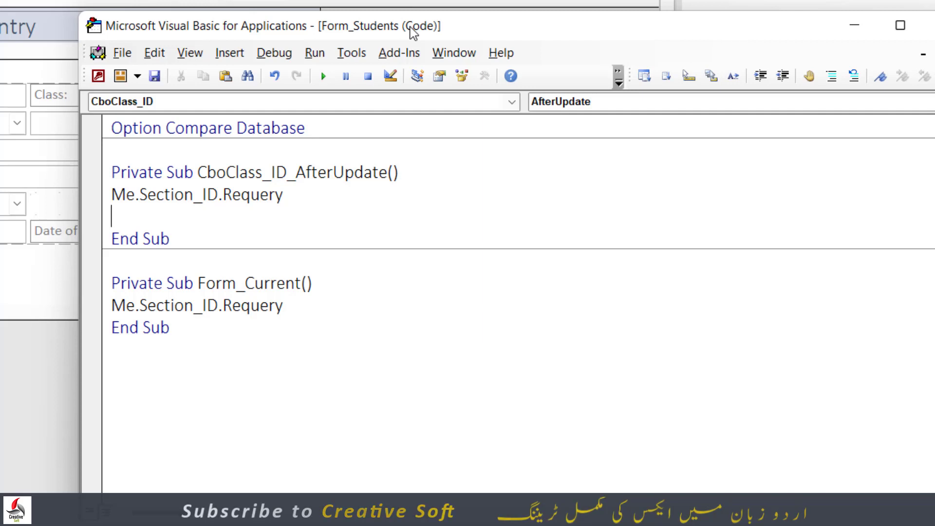
Step: Check the Name property of the unbound text box on the form and return to the code editor
click(46, 128)
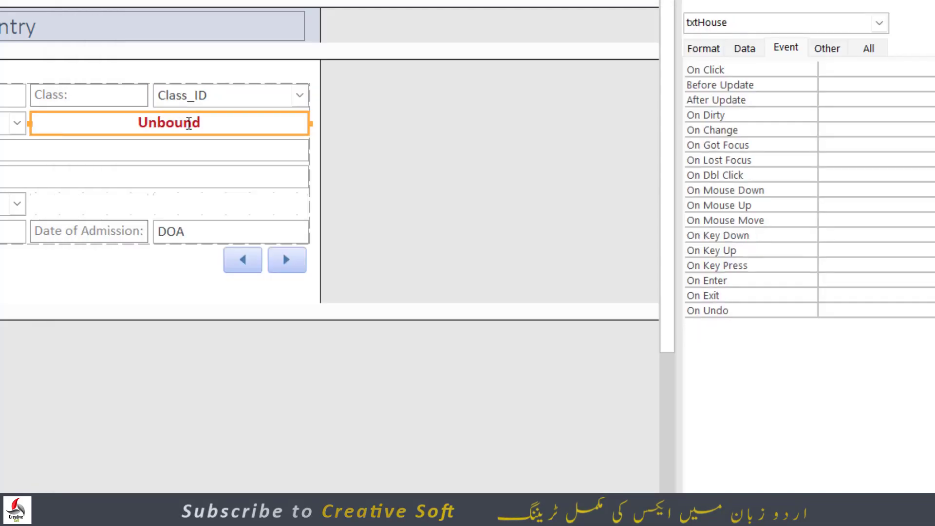
click(832, 47)
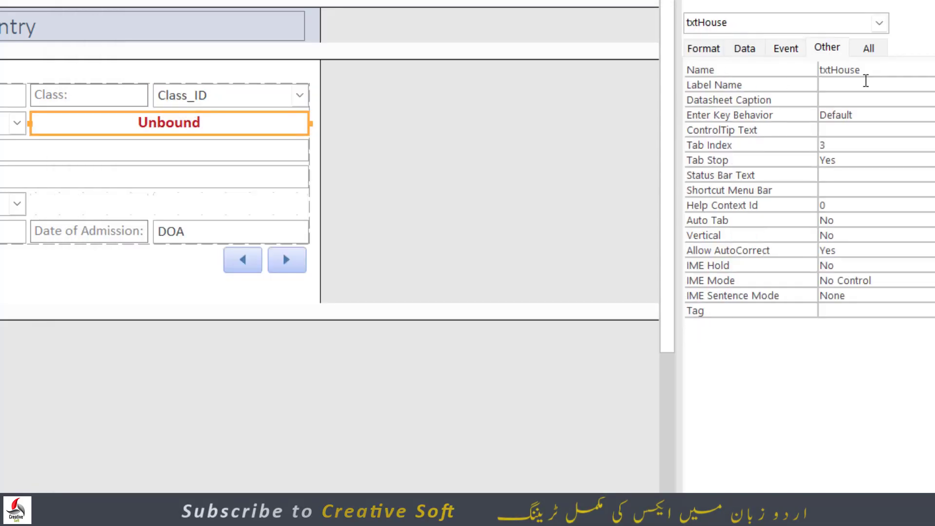
click(875, 69)
drag(860, 69, 815, 69)
click(819, 69)
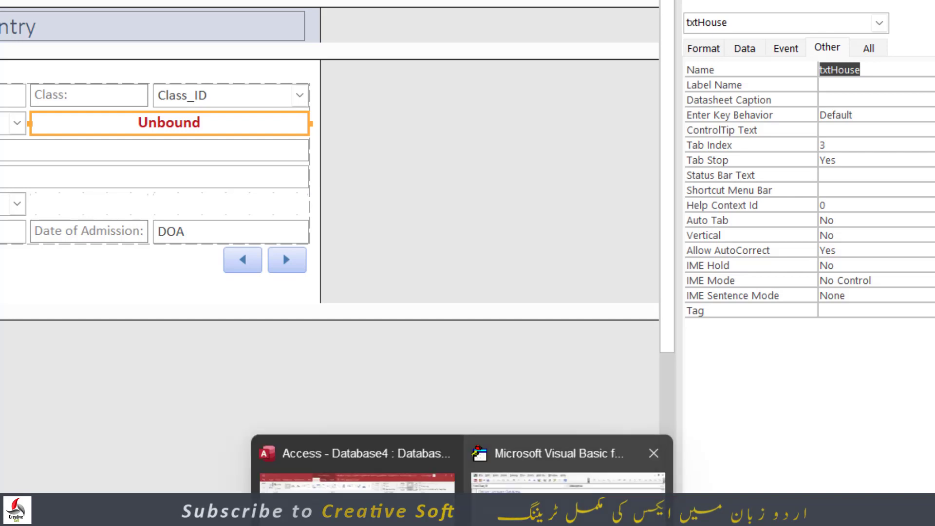
click(565, 456)
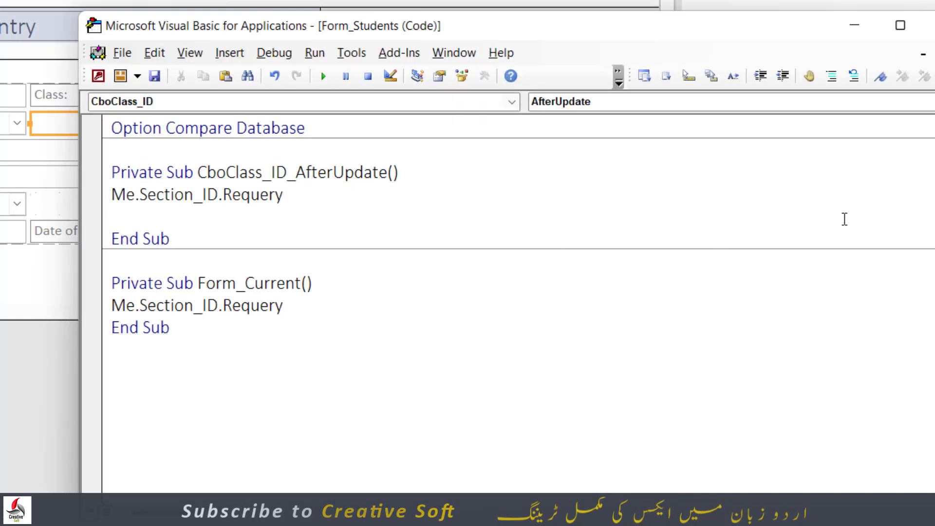
Step: Begin the statement me.txtHouse=Dlookup("" in CboClass_ID_AfterUpdate, with the cursor inside the quotes for the first argument
text(me.txt)
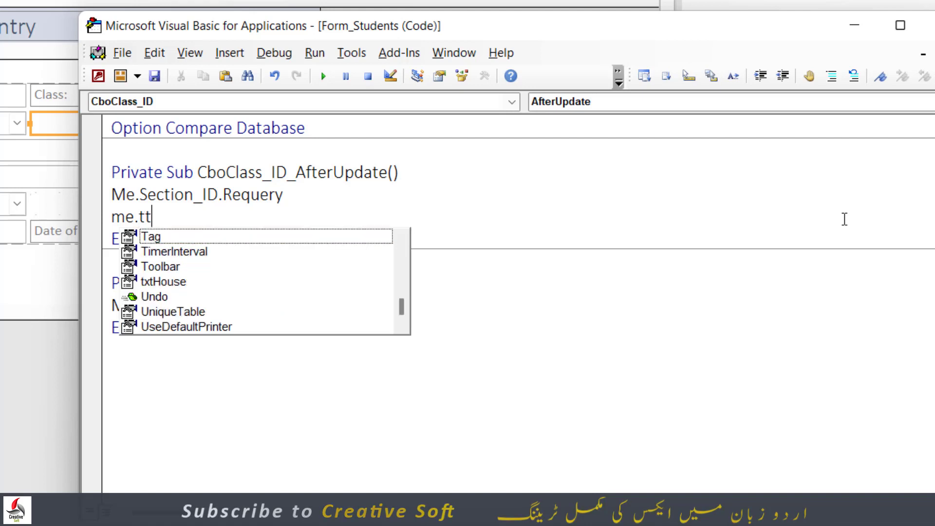
key(BackSpace)
text(xt)
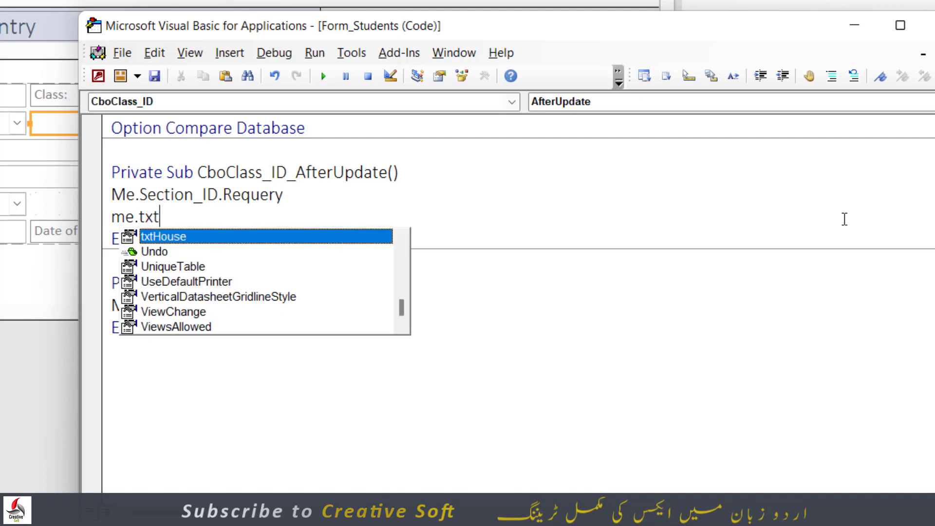
text(House=)
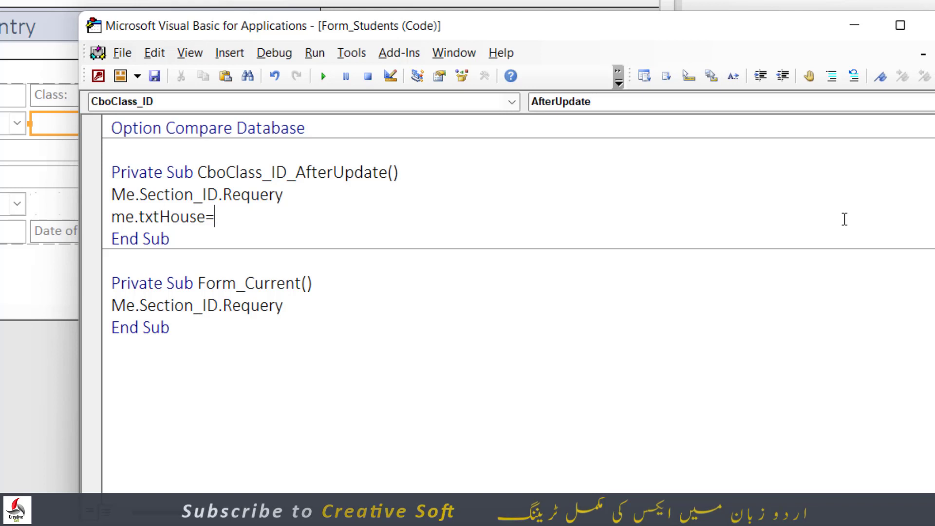
text(Dlookup)
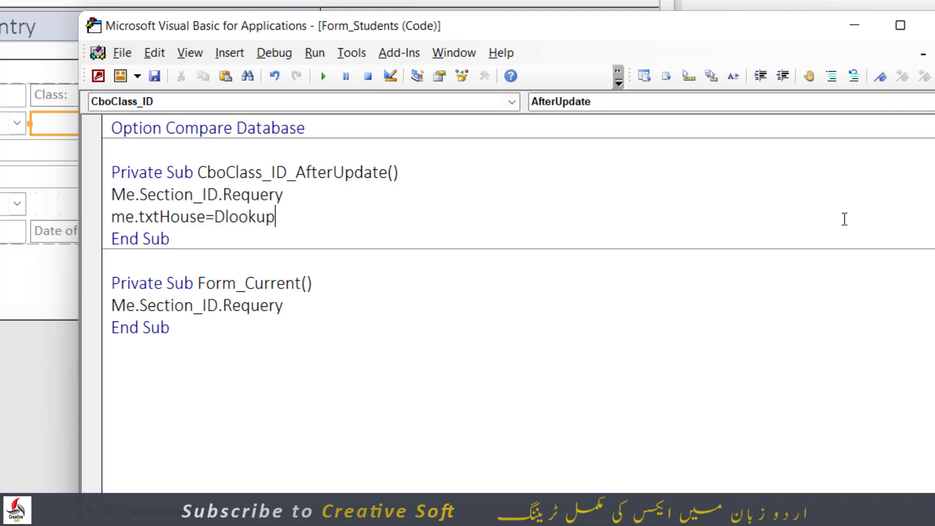
text(()
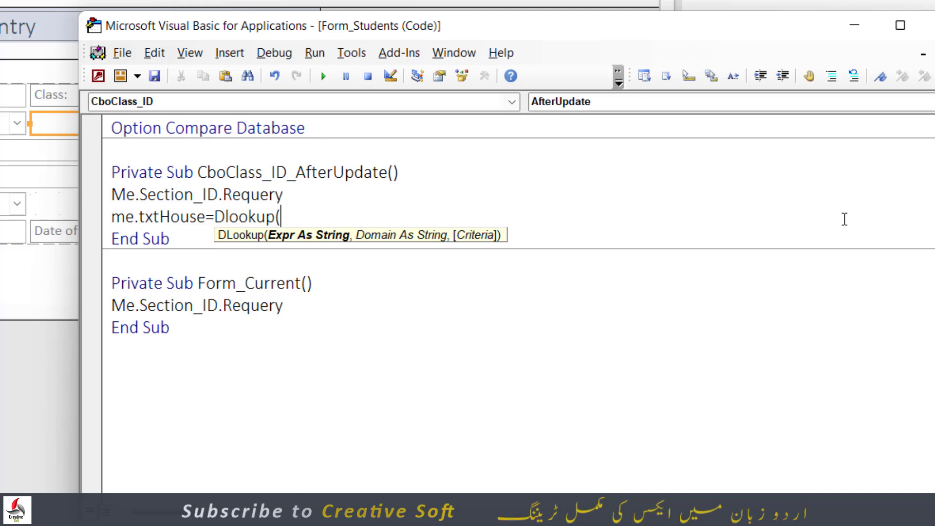
text("")
key(Left)
drag(455, 27, 437, 176)
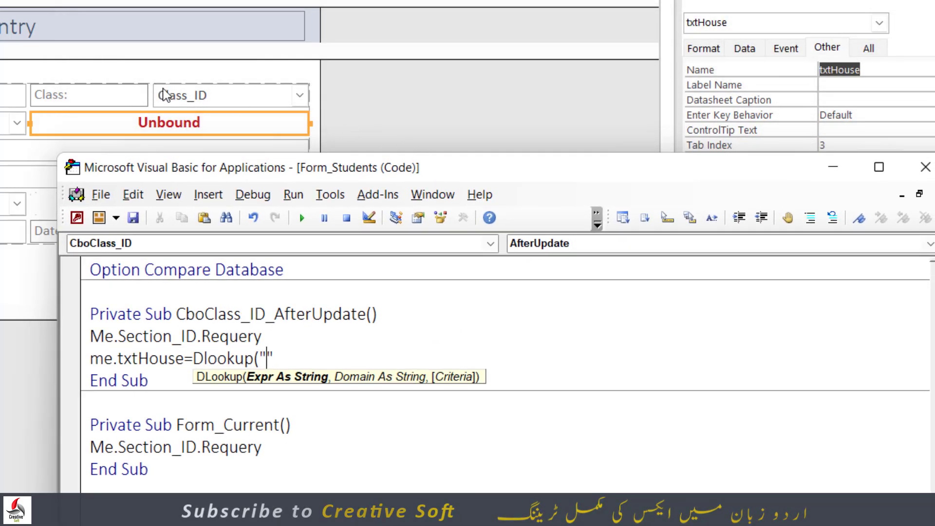